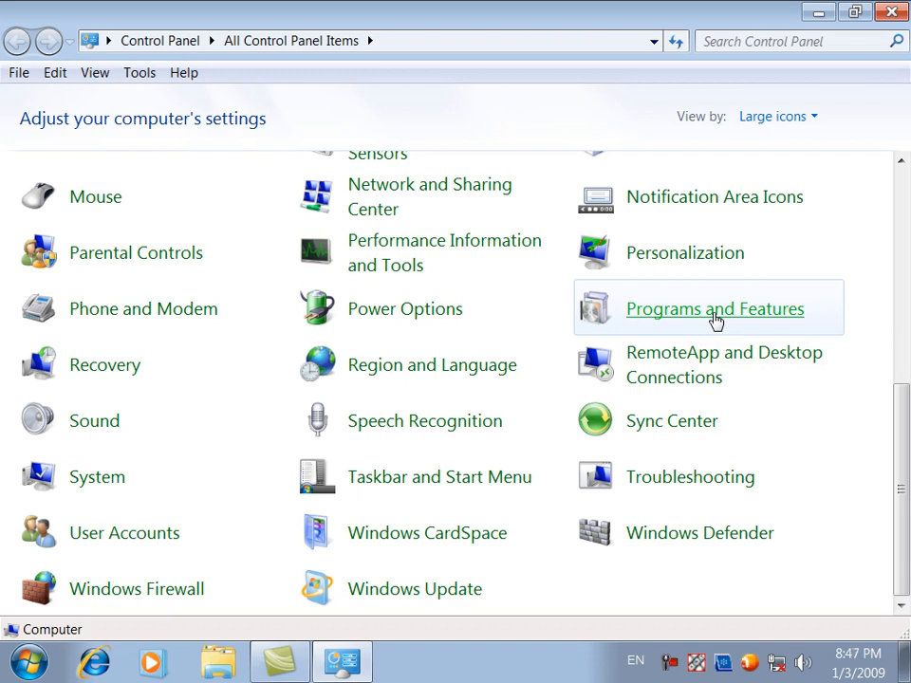
- Uninstall Total Video Converter 3.01 from Programs and Features, removing all of its unused shared files
left_click(715, 319)
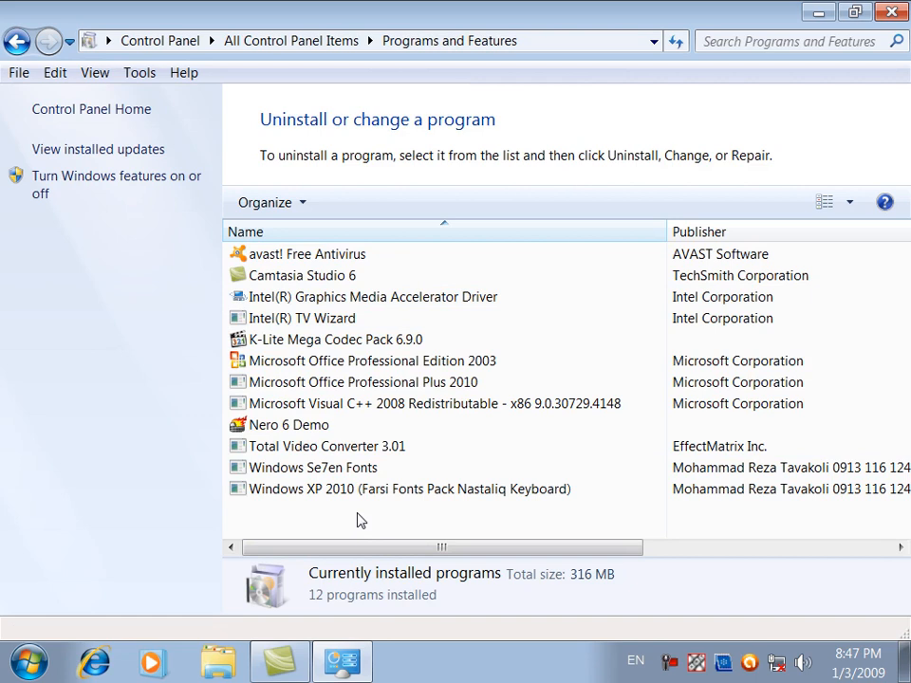
left_click(332, 450)
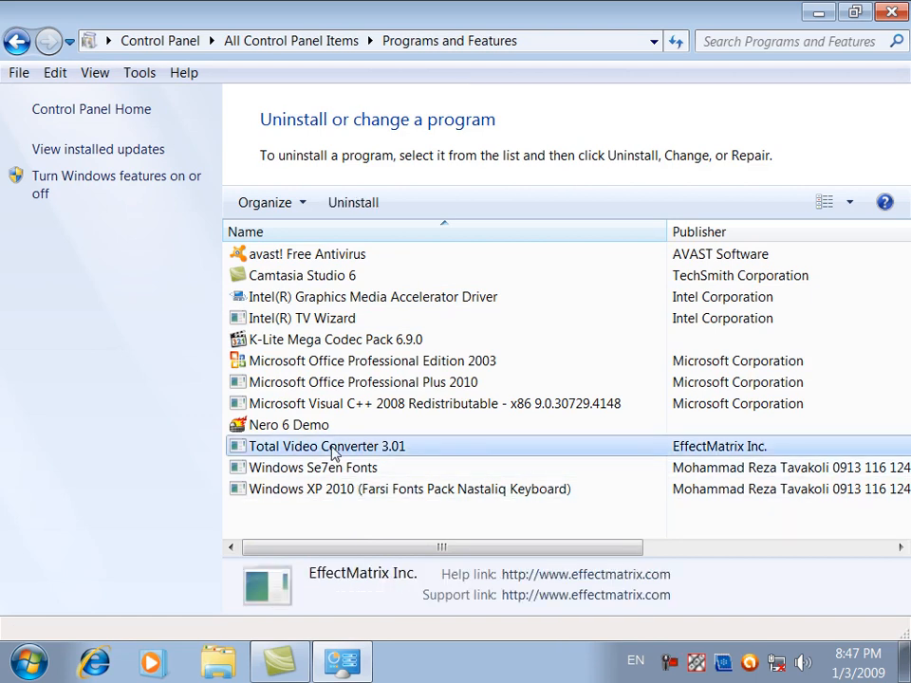
left_click(344, 205)
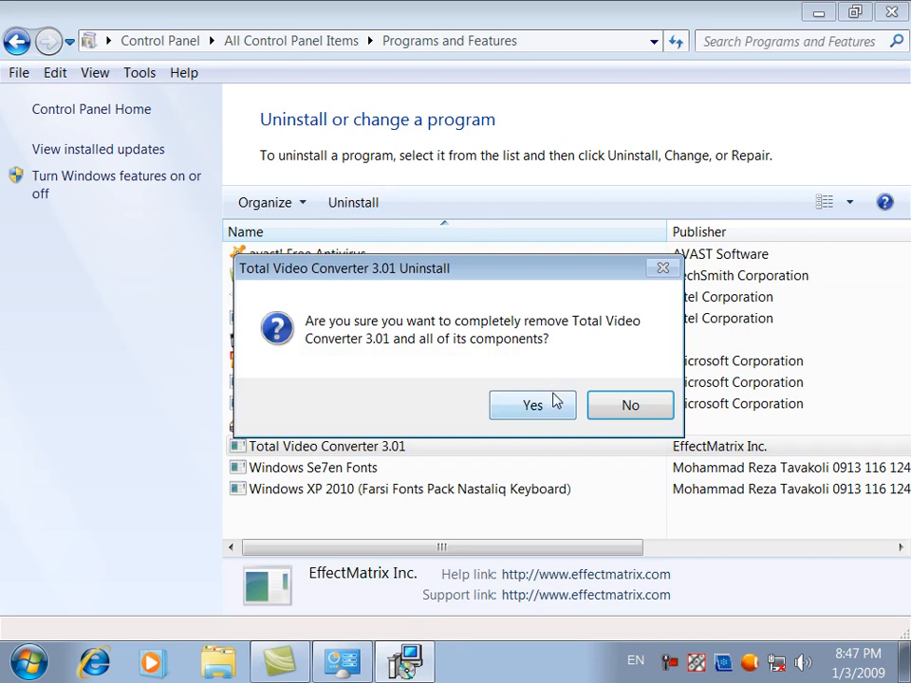
left_click(553, 402)
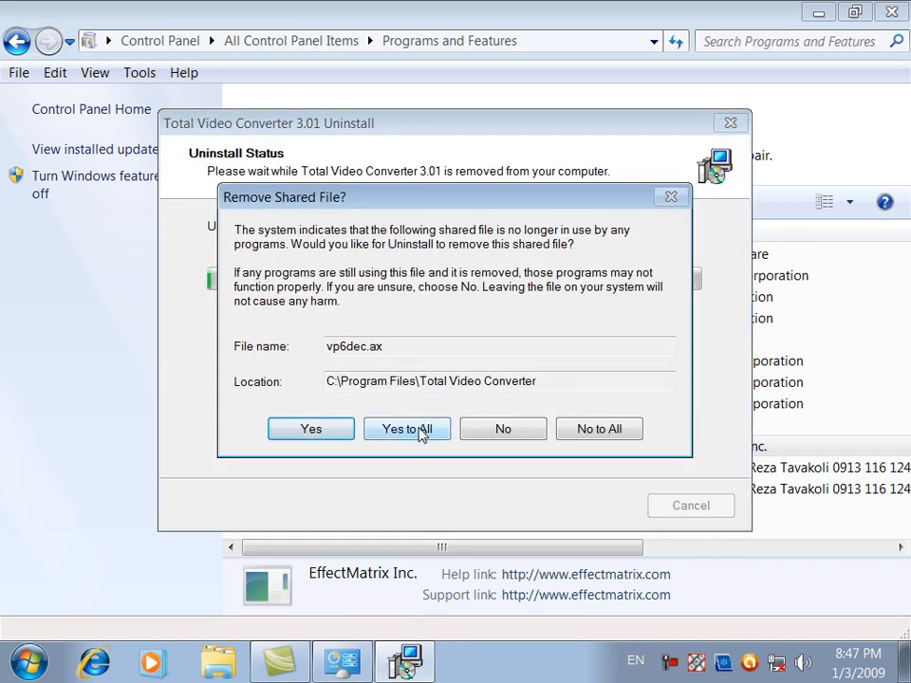
left_click(421, 433)
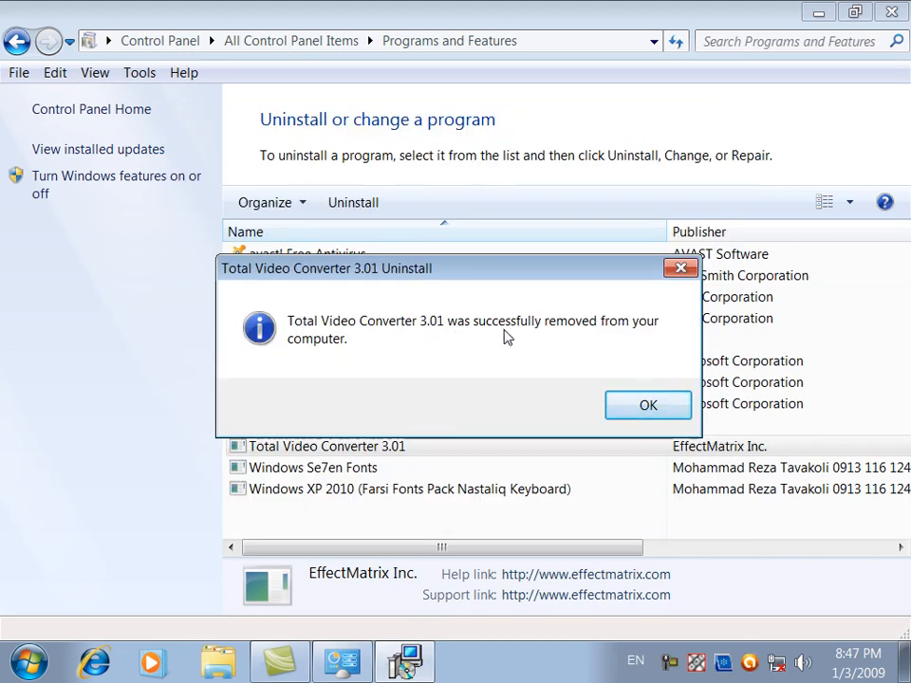
left_click(639, 405)
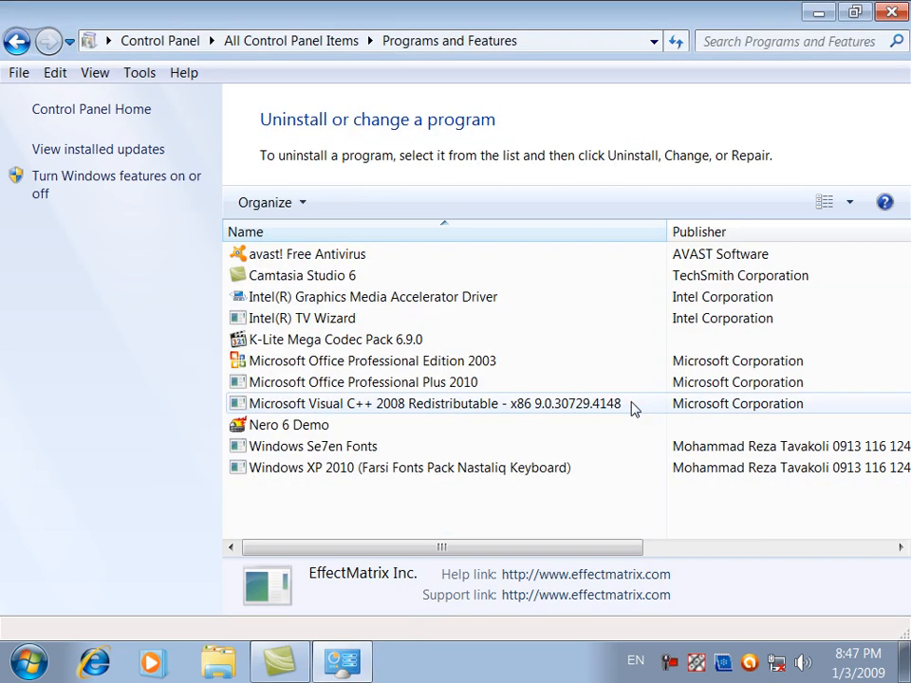
left_click(351, 432)
left_click(352, 448)
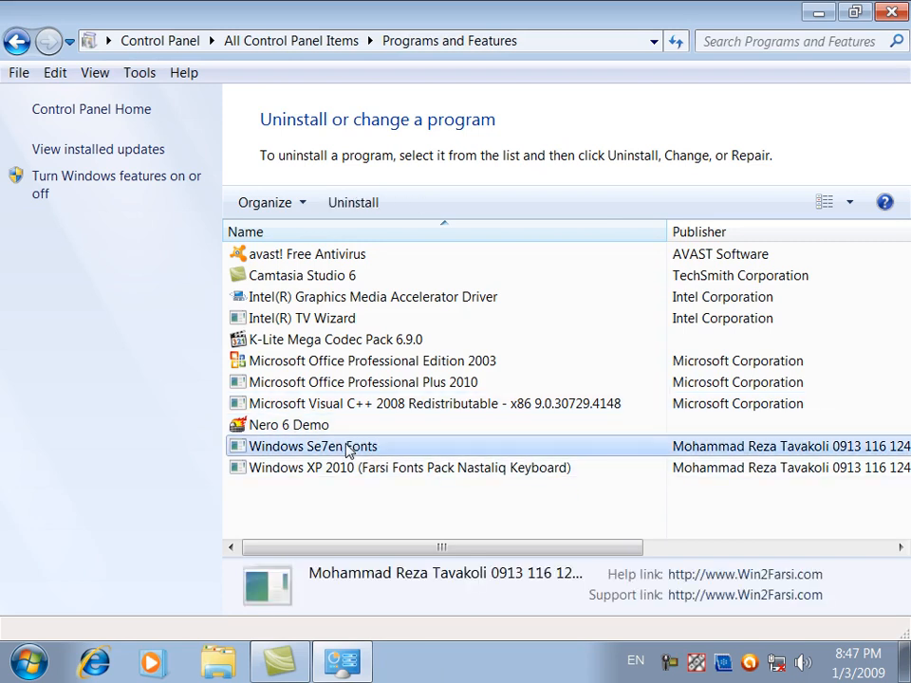
left_click(354, 468)
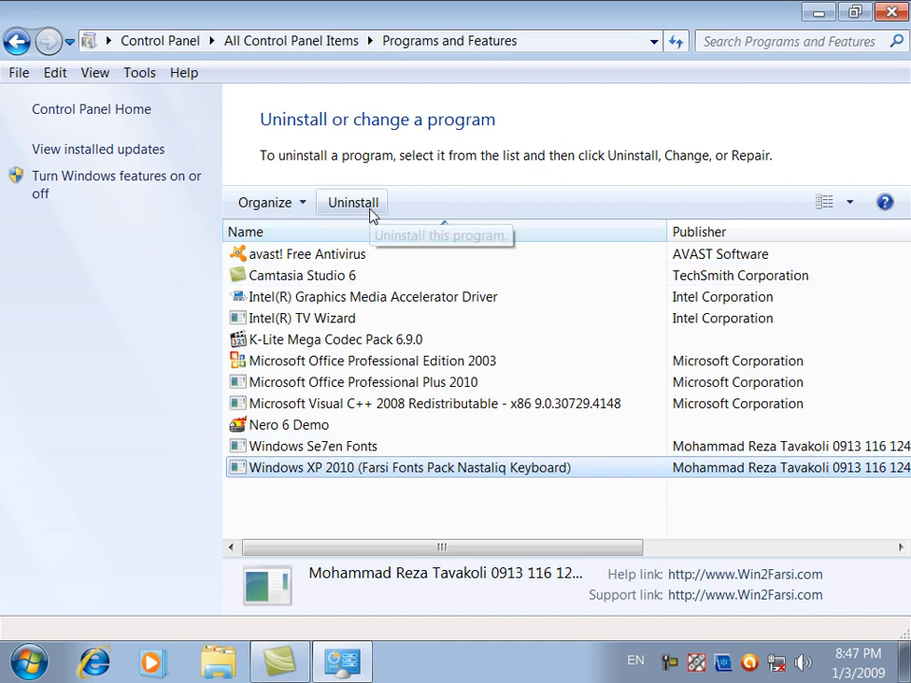
- Return to All Control Panel Items and open Power Options
left_click(17, 40)
scroll(904, 465, "down", 5)
scroll(906, 465, "down", 1)
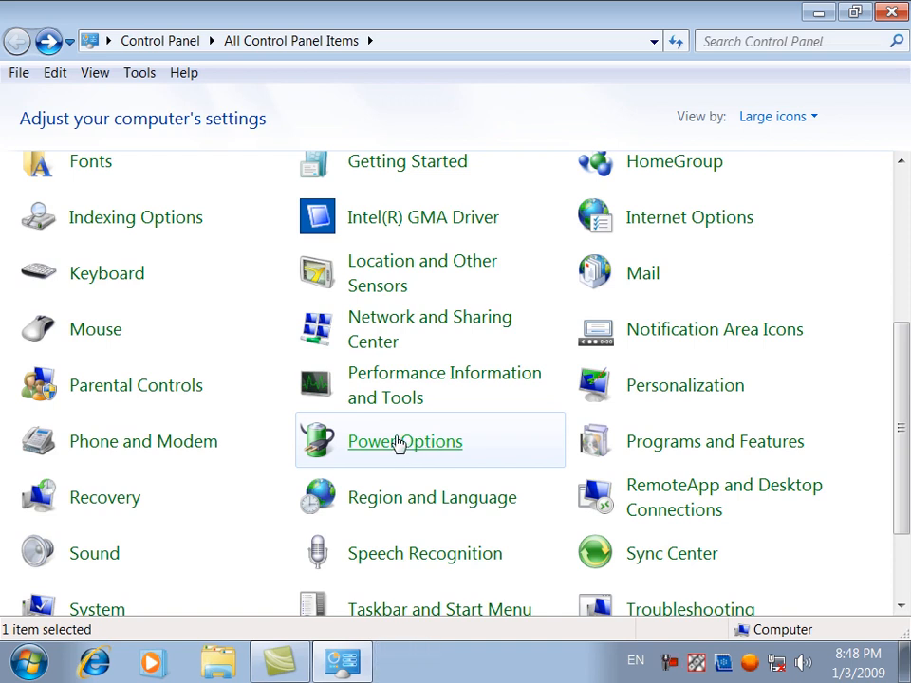
left_click(396, 443)
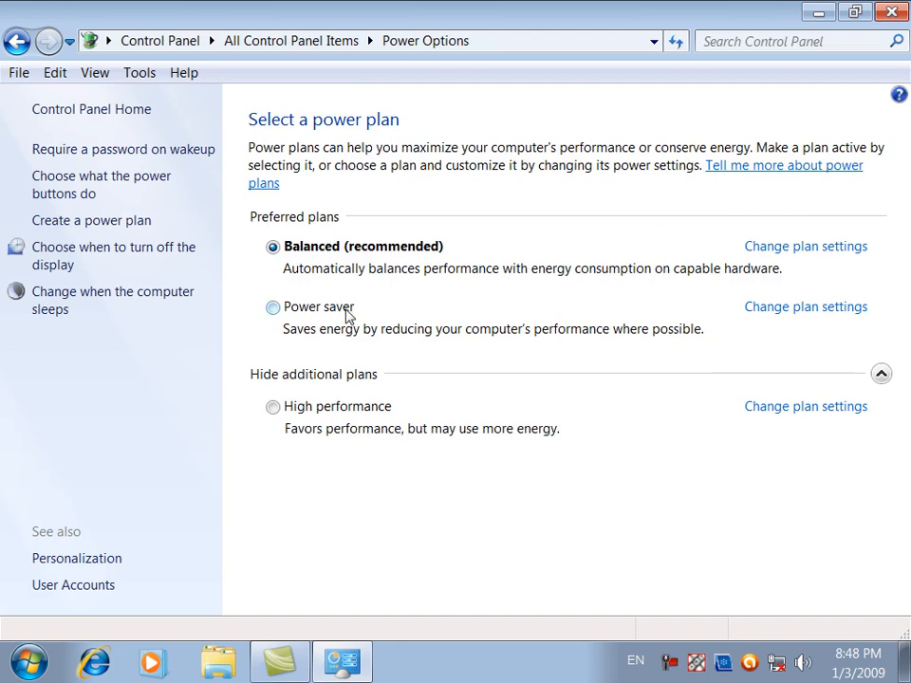
- Try the Power saver and High performance plans, and switch back to the Balanced plan
left_click(302, 310)
left_click(294, 410)
left_click(308, 252)
- Open the Balanced plan's settings and examine the time choices for turning off the display
left_click(823, 248)
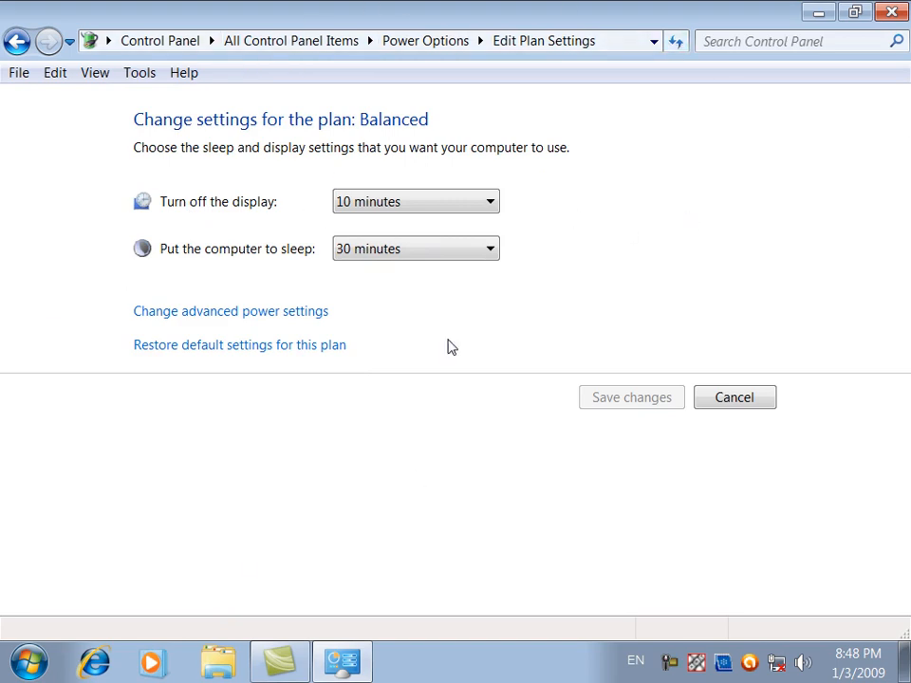
left_click(381, 203)
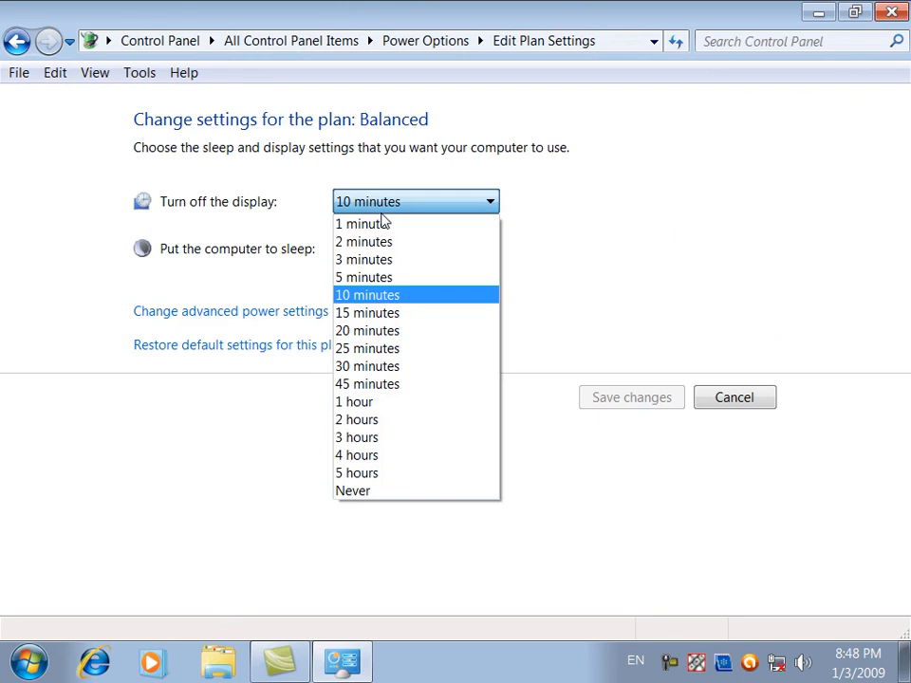
left_click(382, 216)
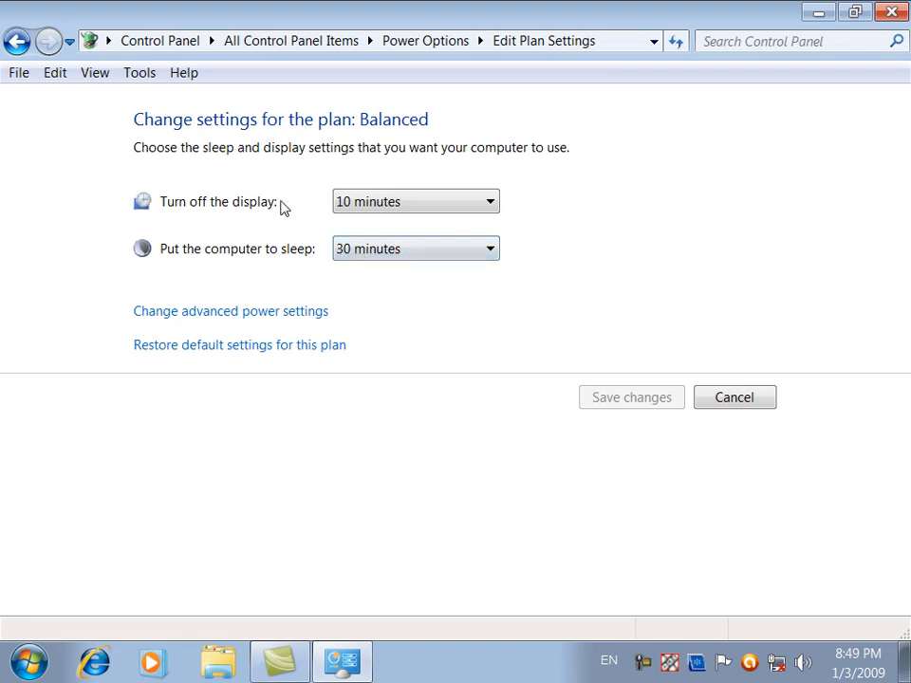
- Return to the power plans, select High performance and view its display and sleep settings
left_click(8, 38)
left_click(294, 307)
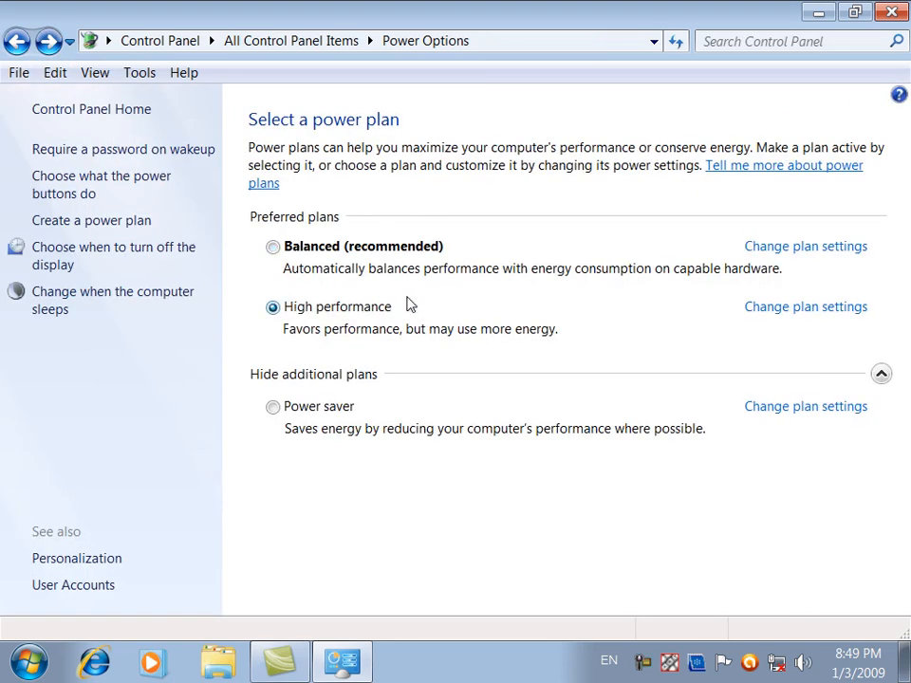
left_click(784, 307)
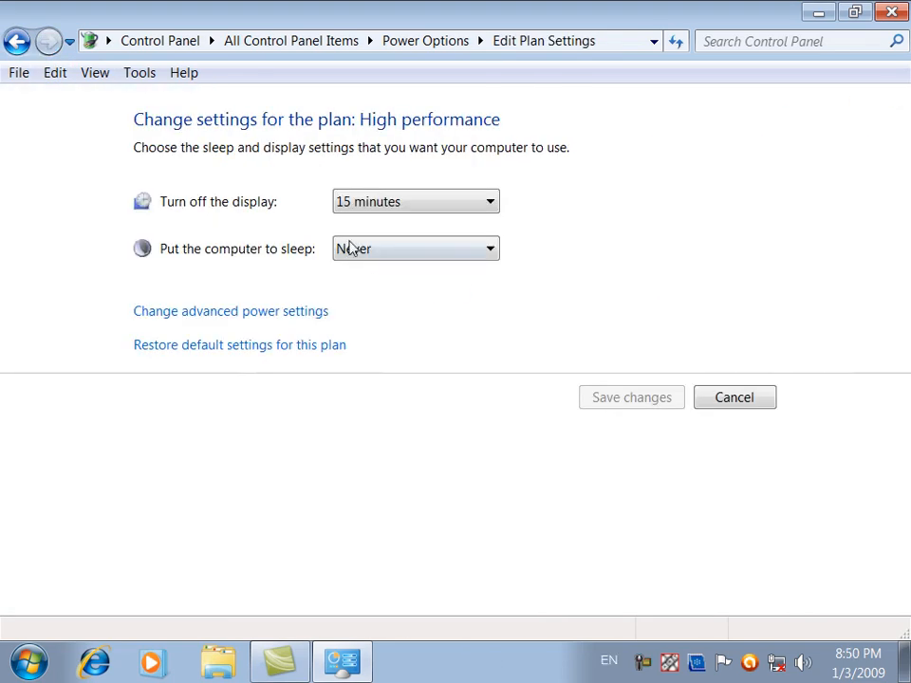
- Go back to the plan list, select Power saver and view its display and sleep settings
left_click(16, 41)
left_click(290, 406)
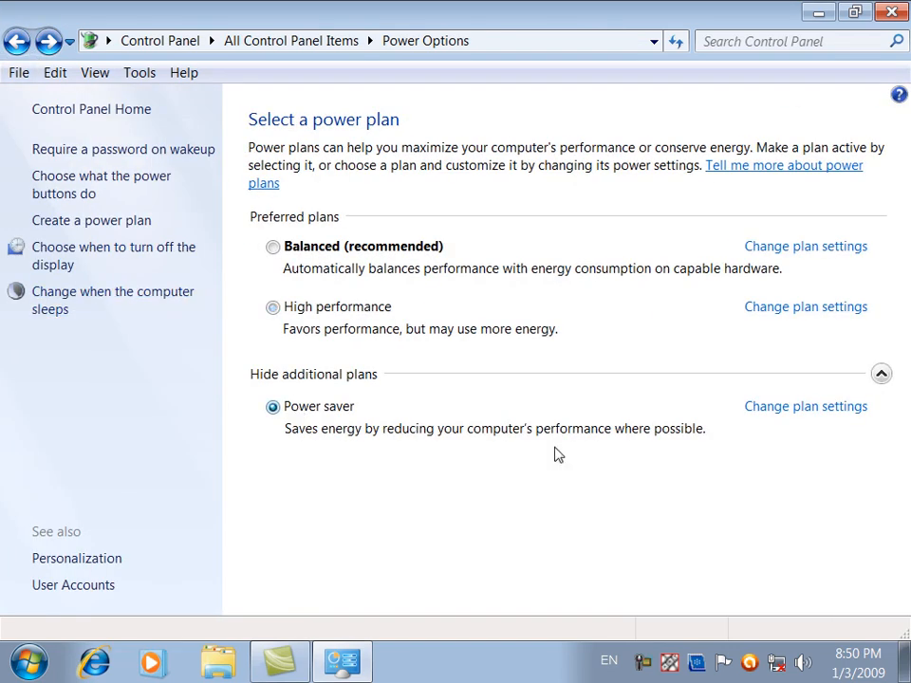
left_click(767, 406)
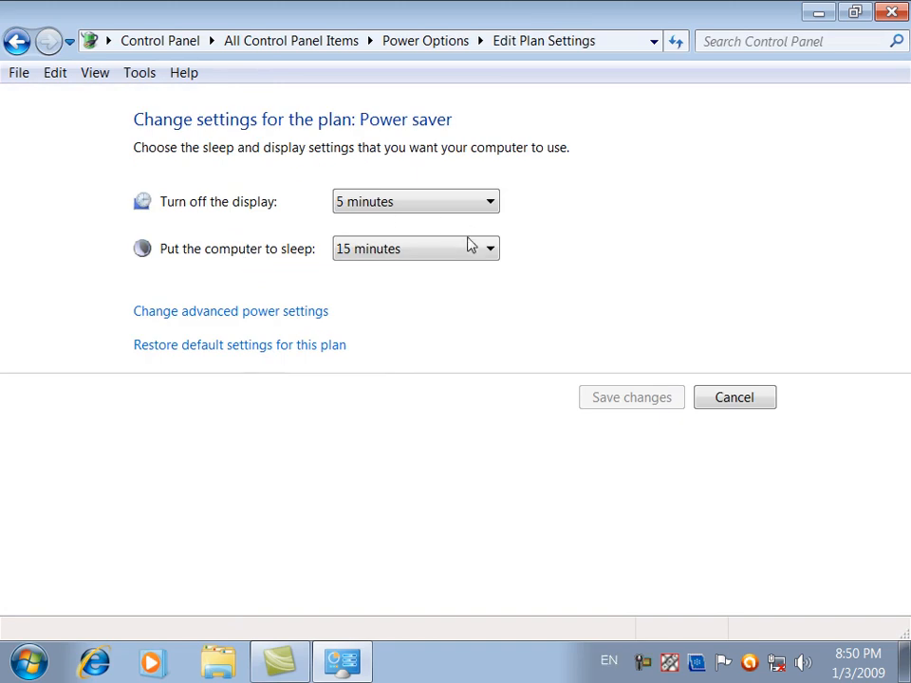
- Reactivate the Balanced plan, review its display and sleep settings, and return to the plan list
left_click(16, 41)
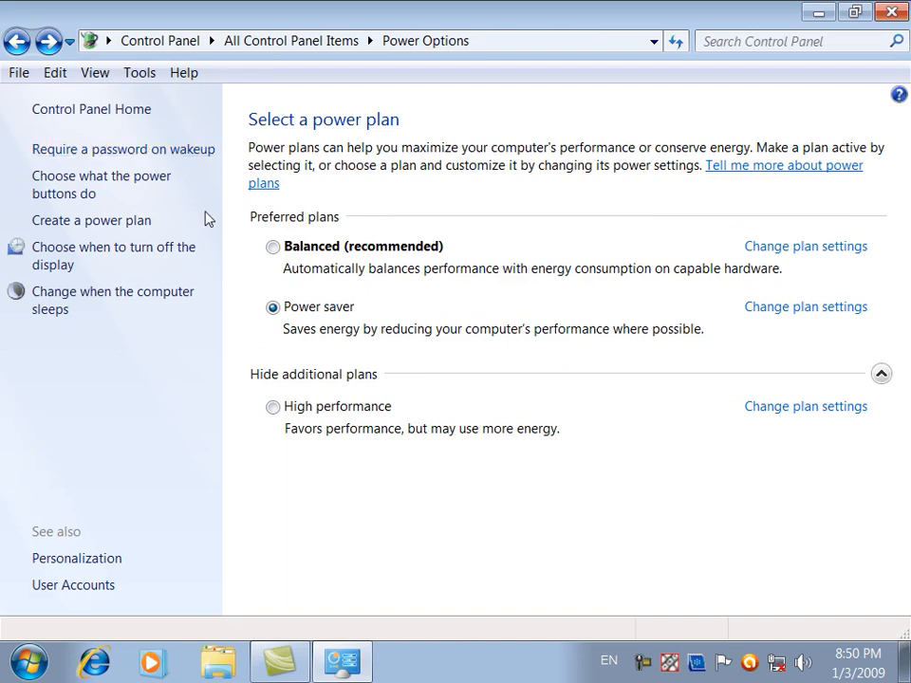
left_click(271, 246)
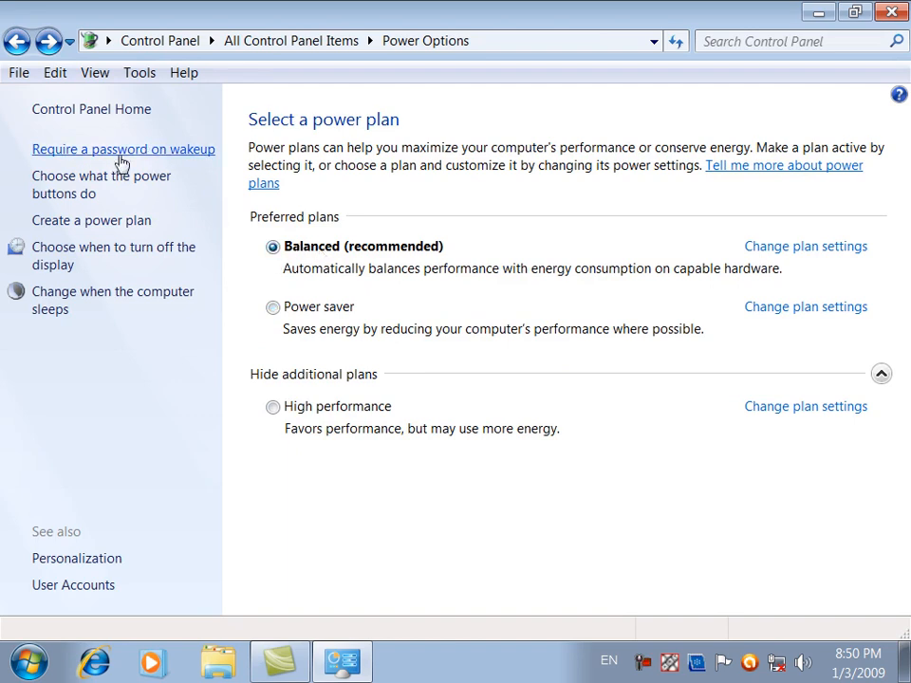
left_click(802, 248)
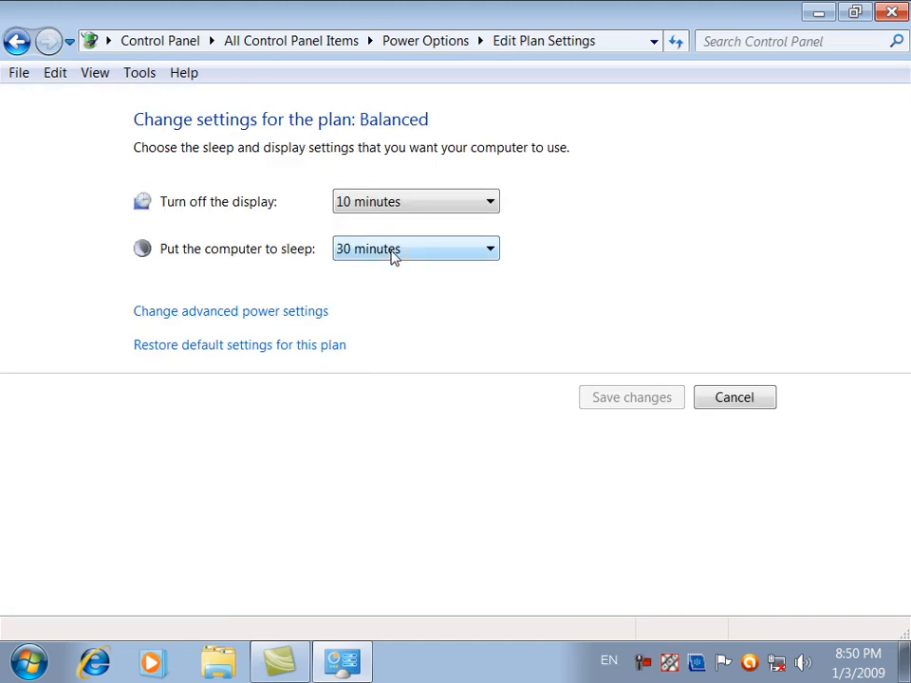
left_click(20, 49)
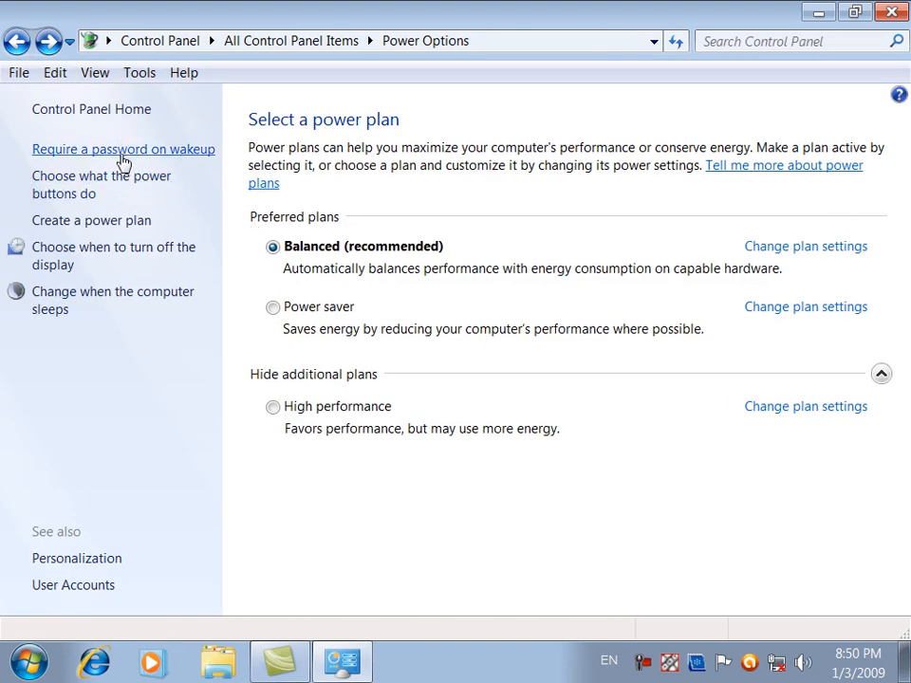
- Switch the wakeup password protection to "Don't require a password" and back to "Require a password"
left_click(124, 152)
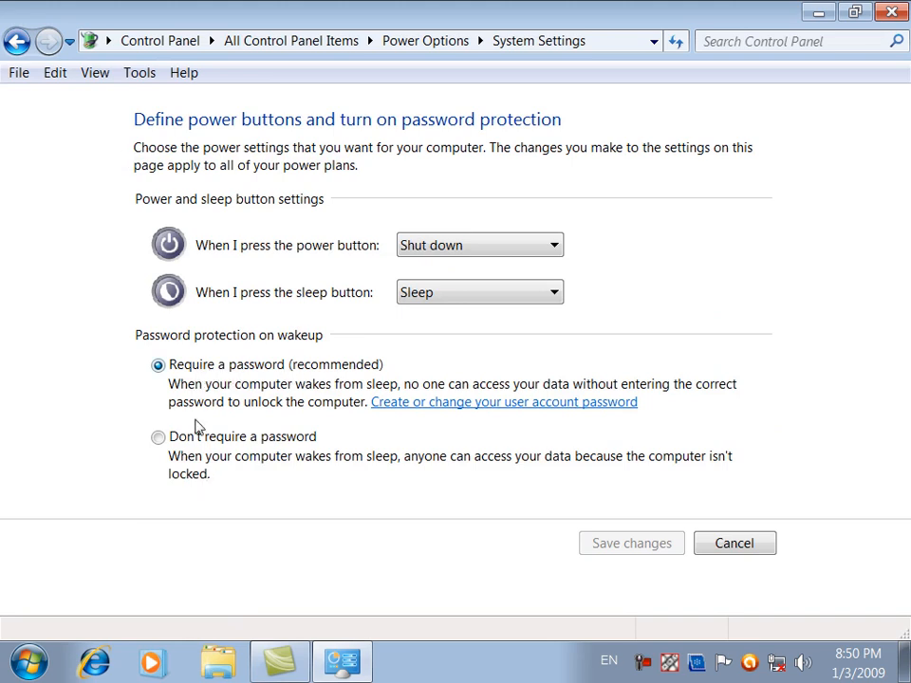
left_click(172, 441)
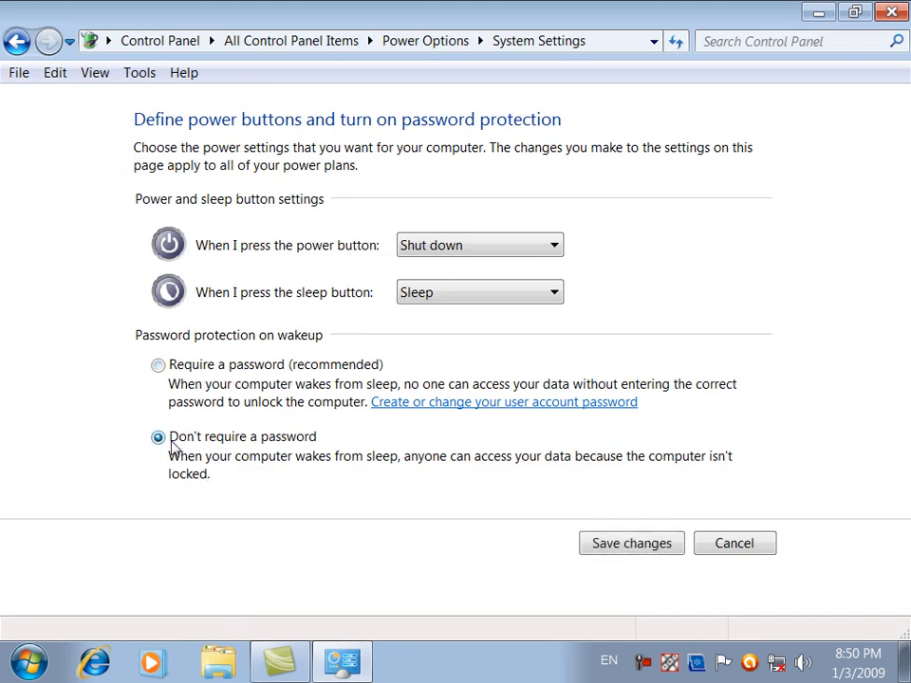
left_click(163, 369)
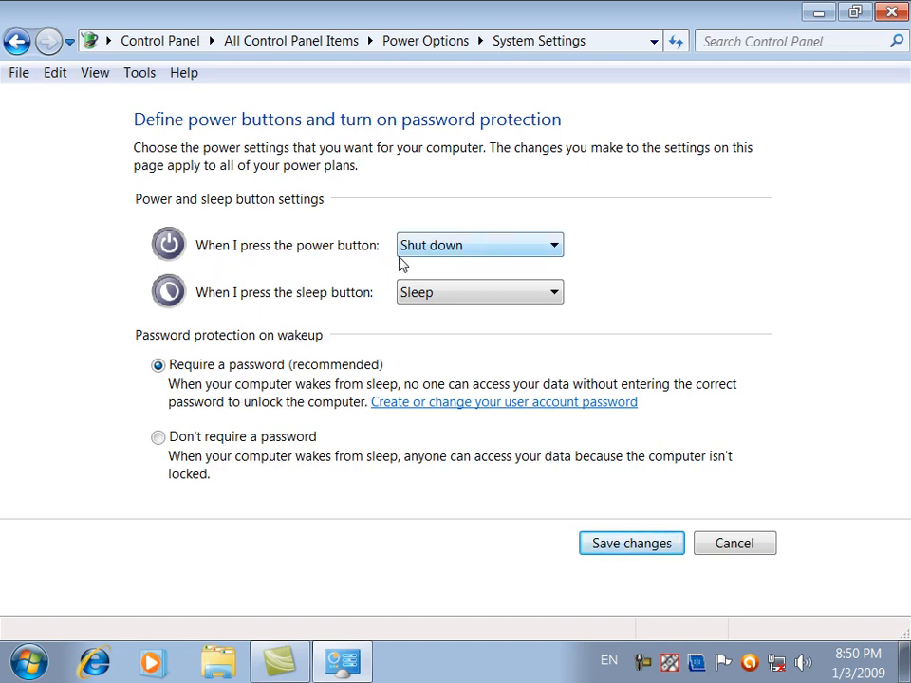
- Set the power button action to Do nothing and save the changes
left_click(532, 253)
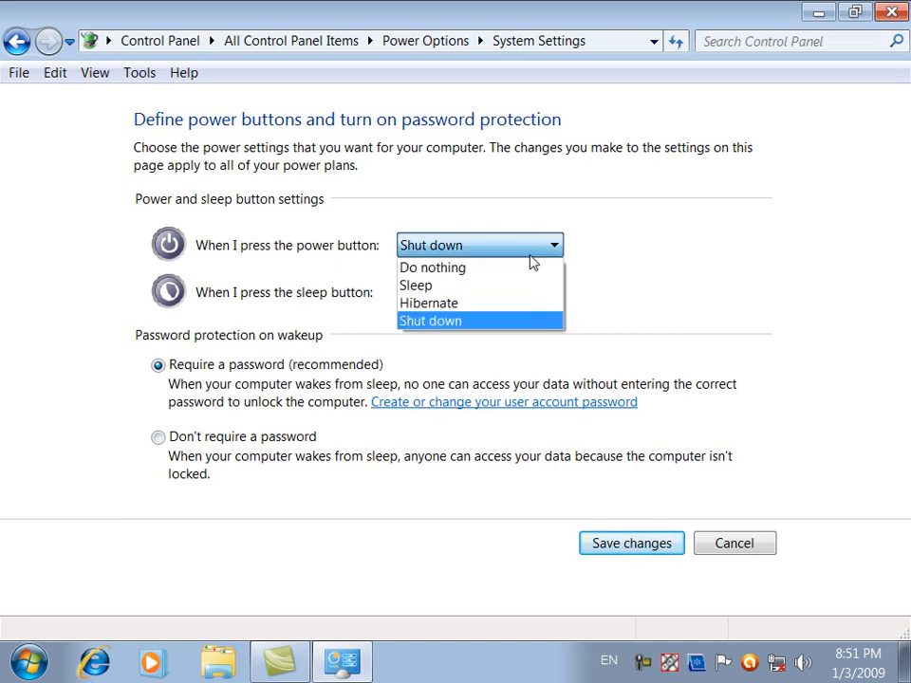
left_click(504, 270)
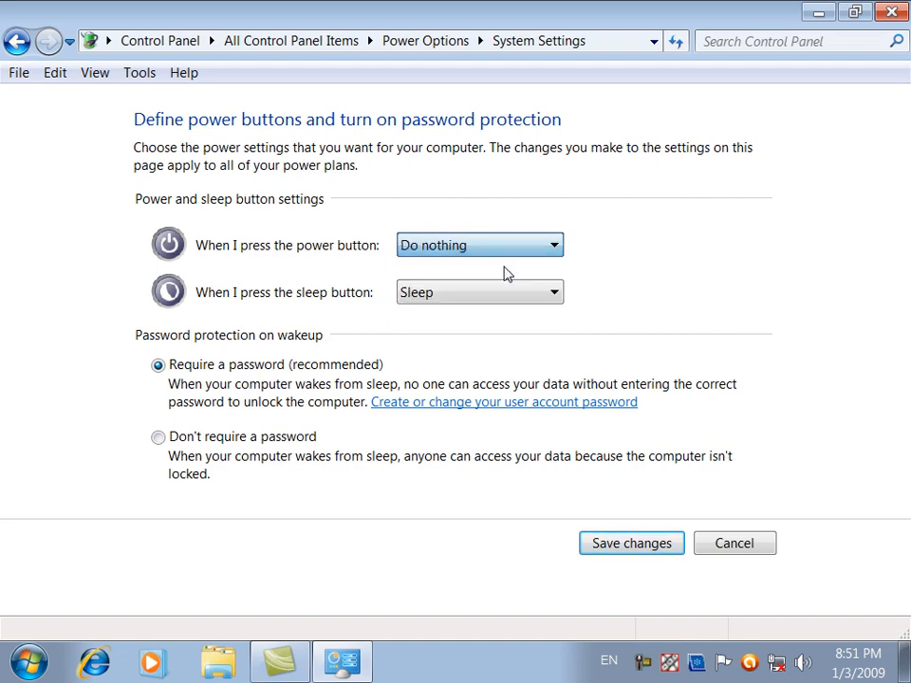
left_click(646, 550)
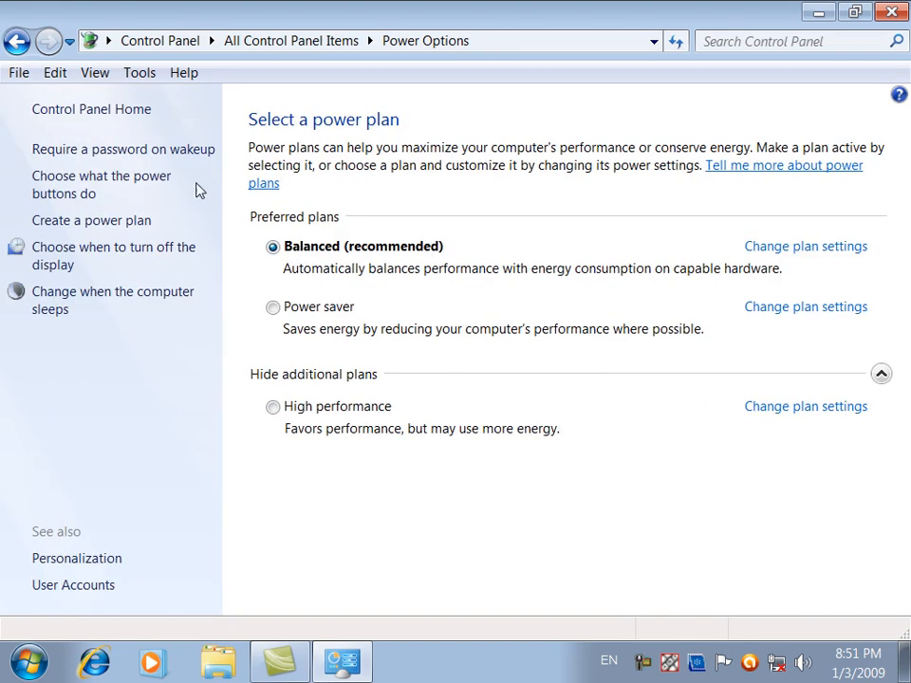
- Reopen the power button and password settings, set the power button action to Shut down and save
left_click(163, 150)
left_click(406, 249)
left_click(430, 320)
left_click(631, 544)
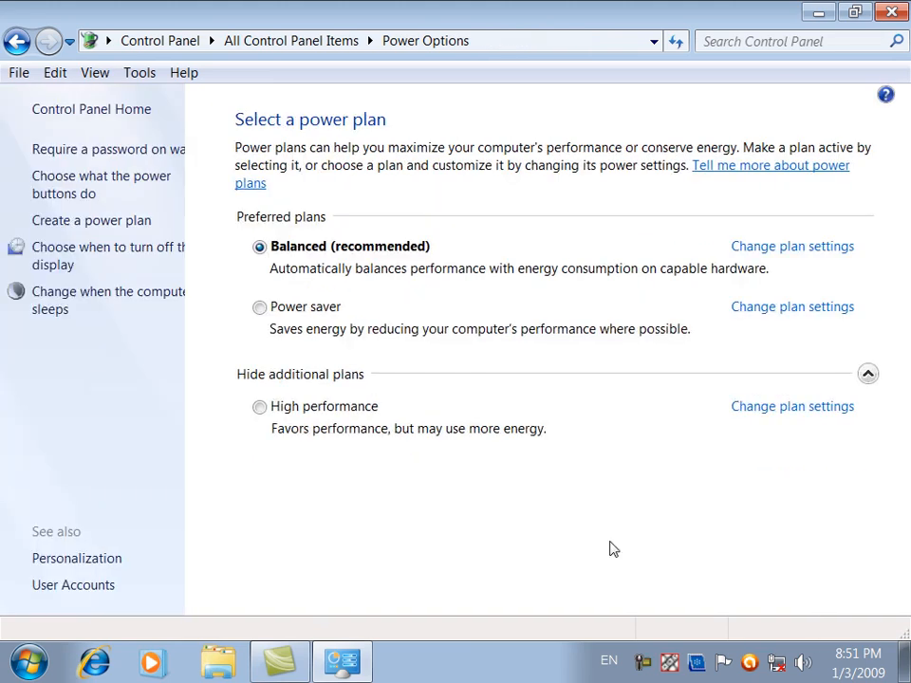
- Set the sleep button action to Do nothing and save the changes
left_click(73, 152)
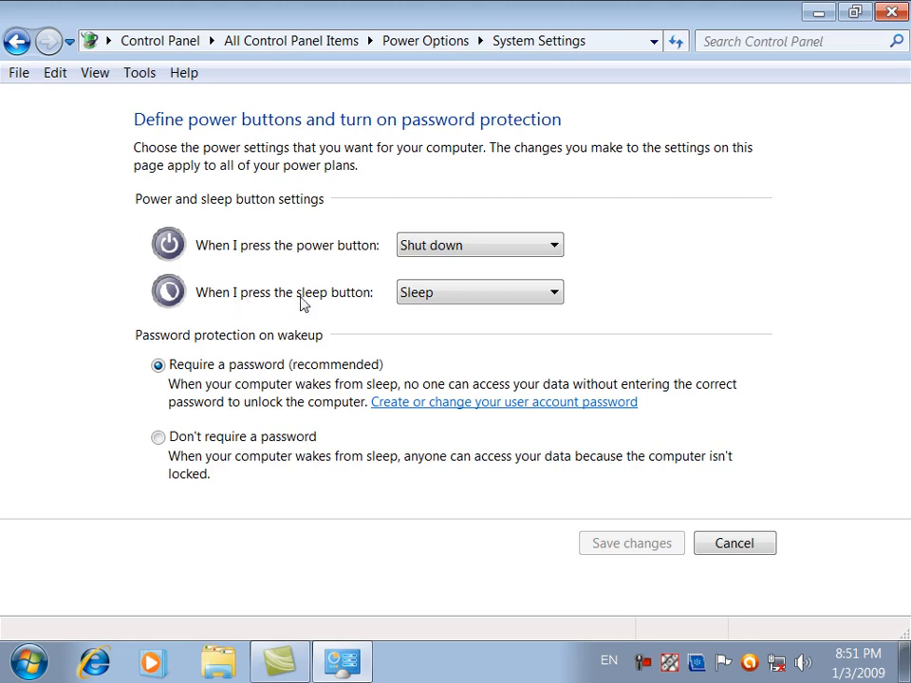
left_click(422, 296)
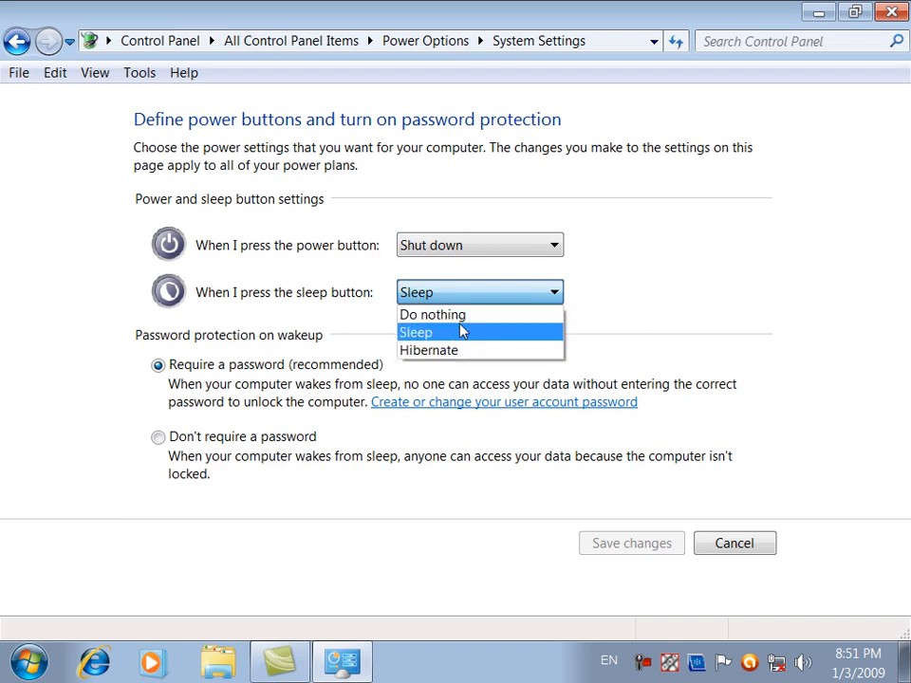
left_click(462, 316)
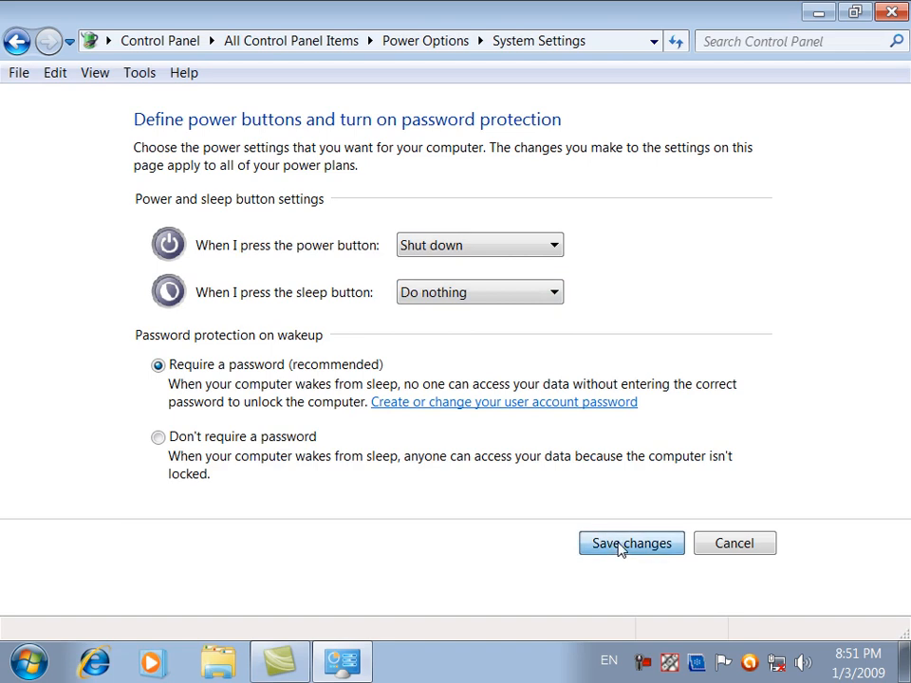
left_click(620, 547)
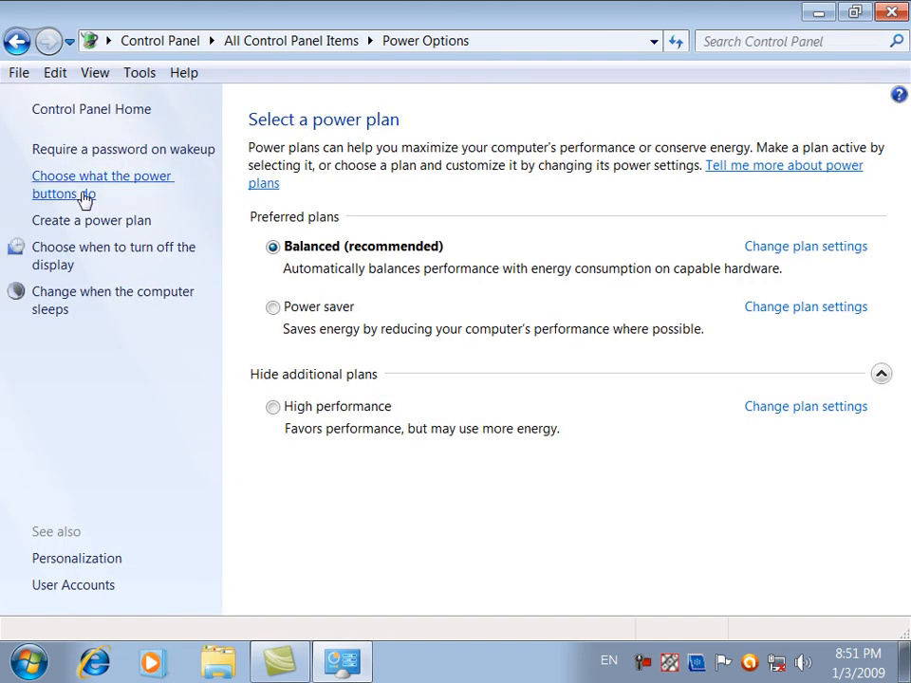
- Review the settings for what the power buttons do and return to the power plan list
left_click(85, 196)
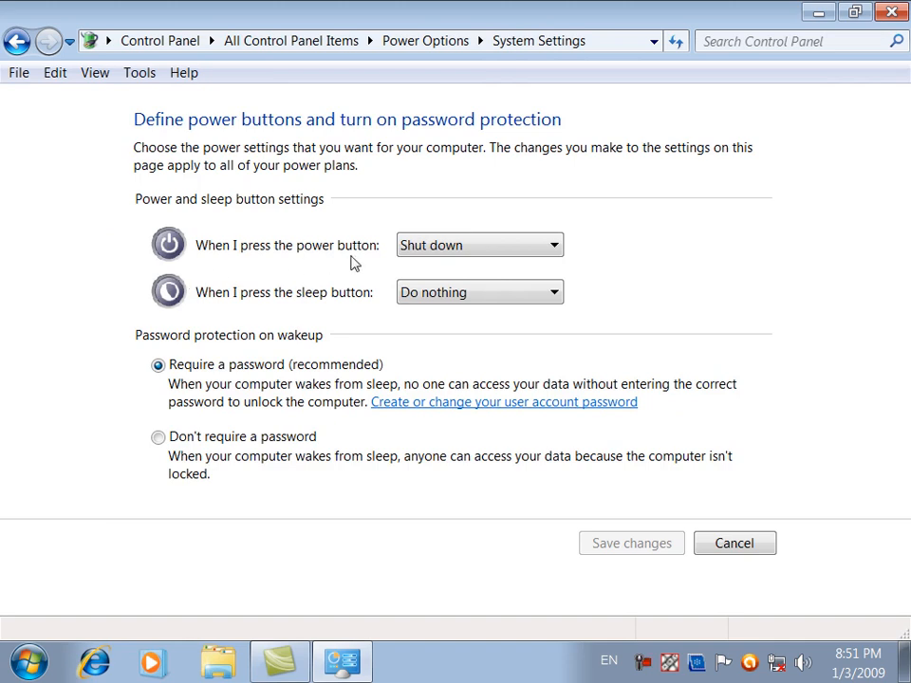
left_click(463, 253)
left_click(462, 252)
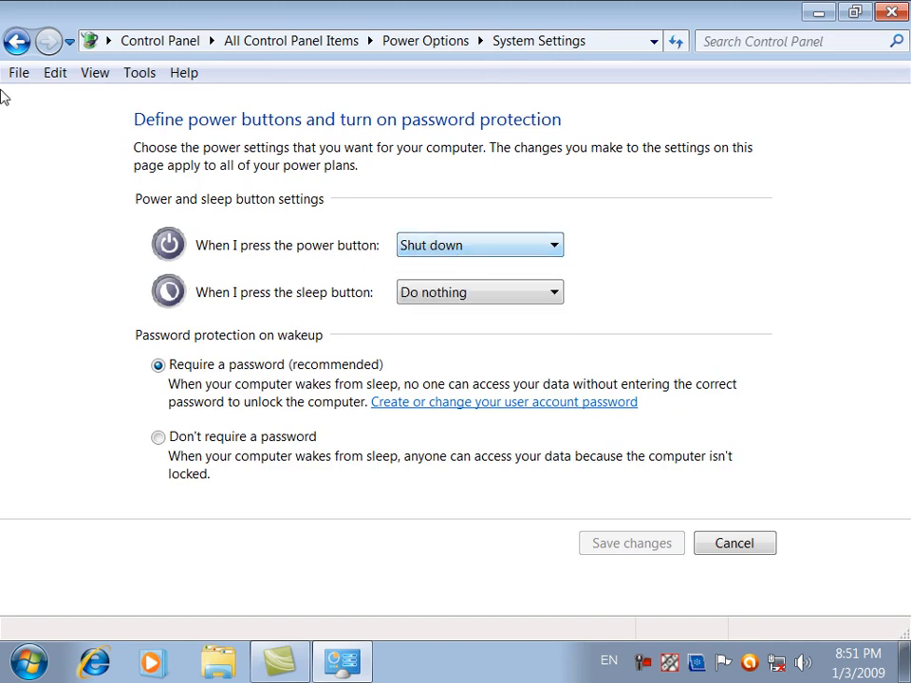
left_click(14, 47)
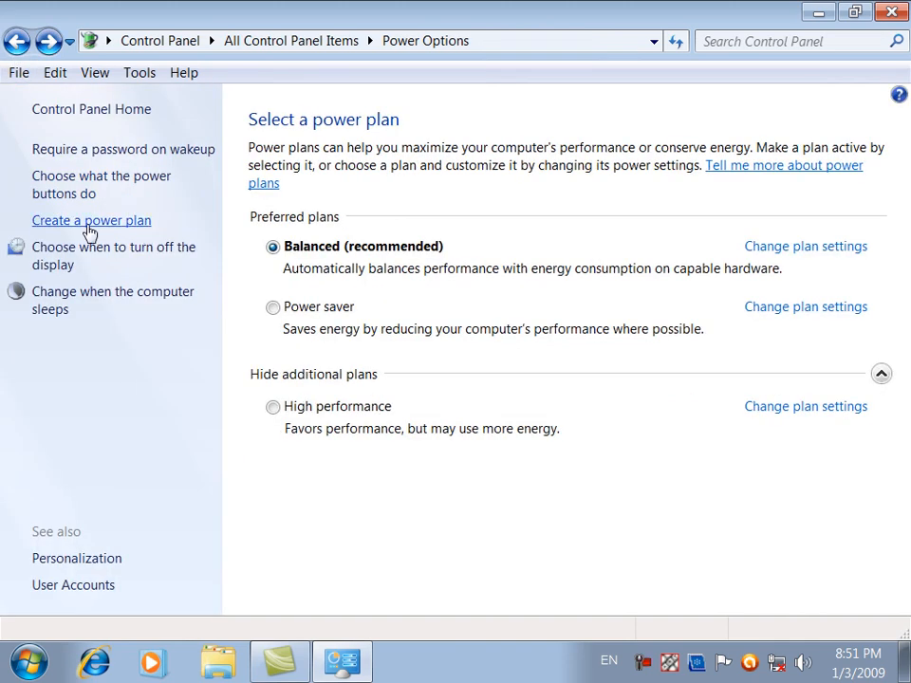
- Start a new power plan based on Balanced and name it Noor Institute Student Power Plan
left_click(88, 222)
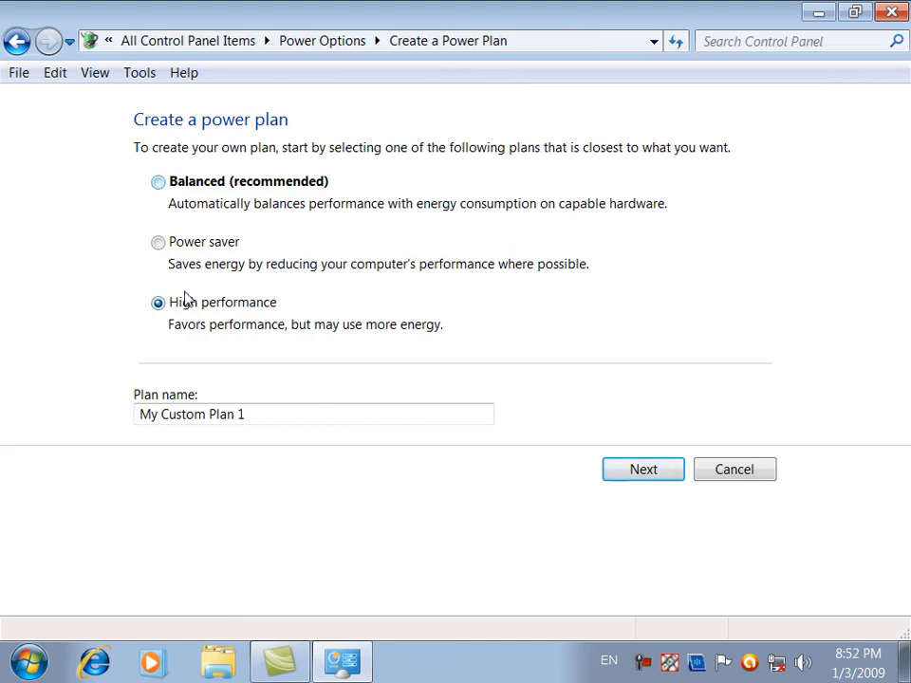
left_click(190, 187)
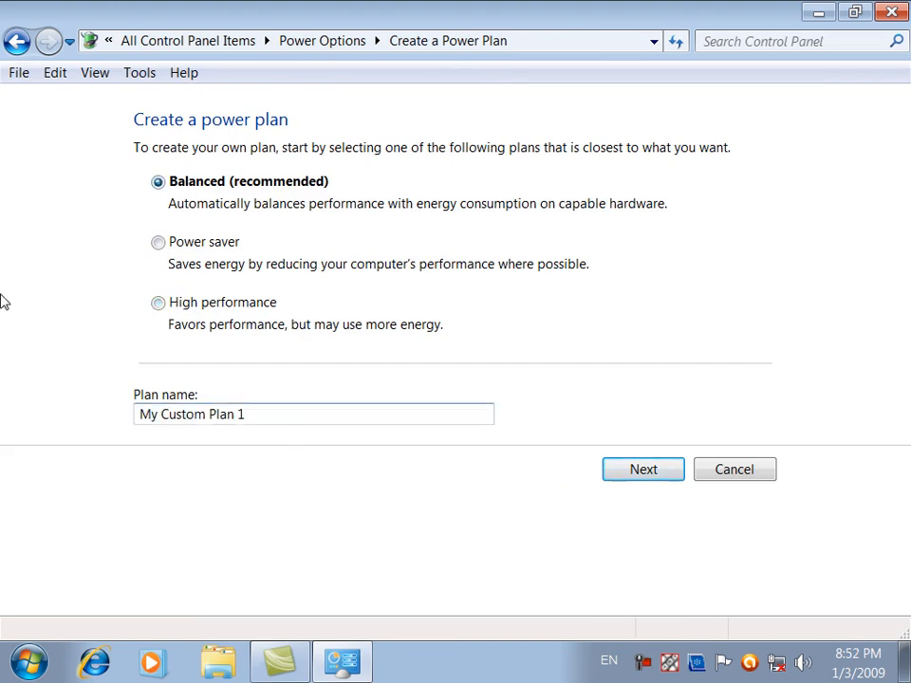
key("ctrl+a")
key("BackSpace")
type("Noor Instit")
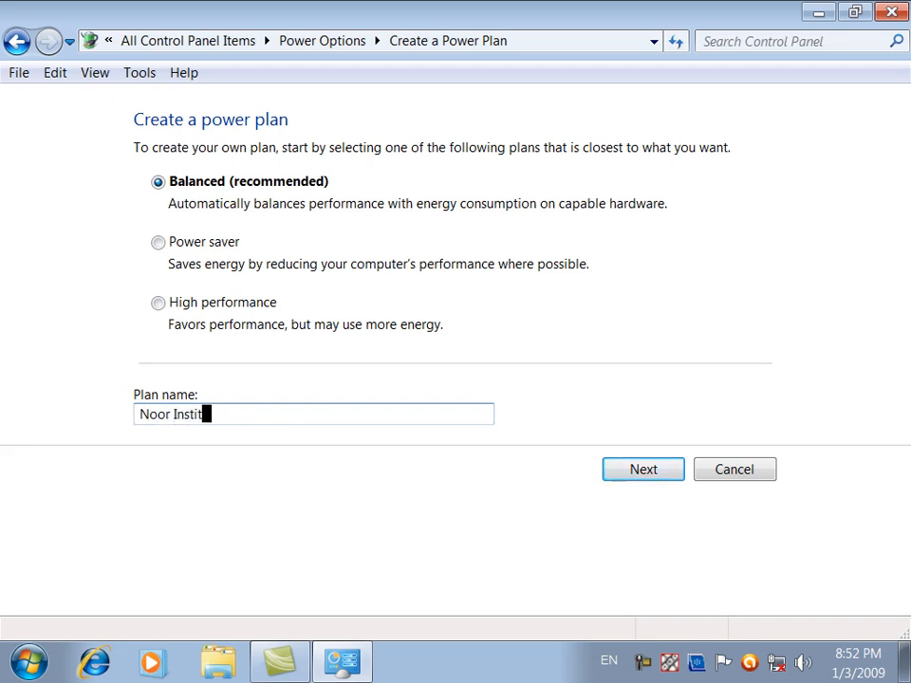
type("ute Student")
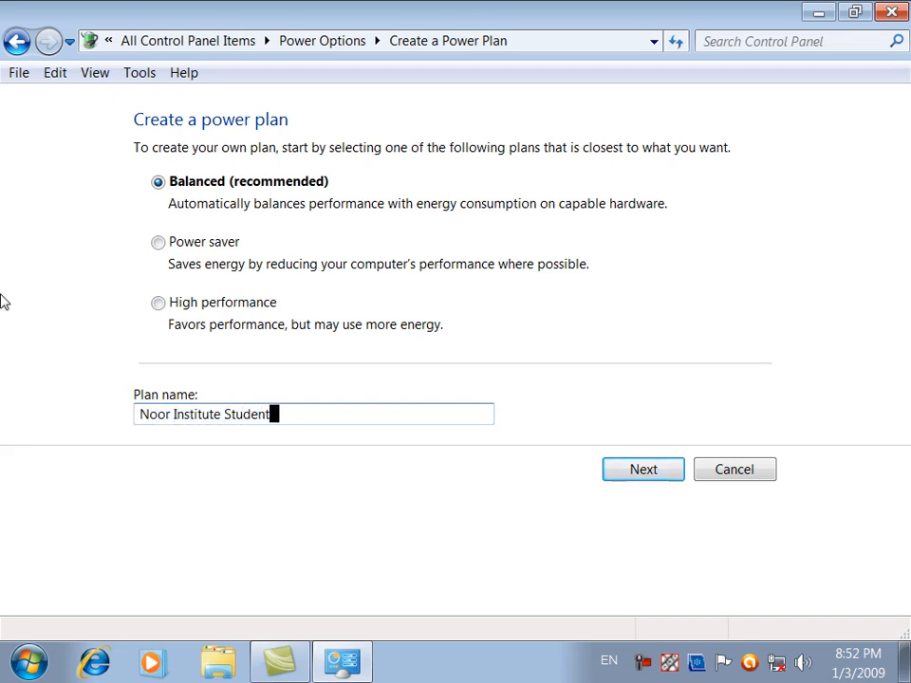
type(" Power Plant")
key("BackSpace")
left_click(642, 474)
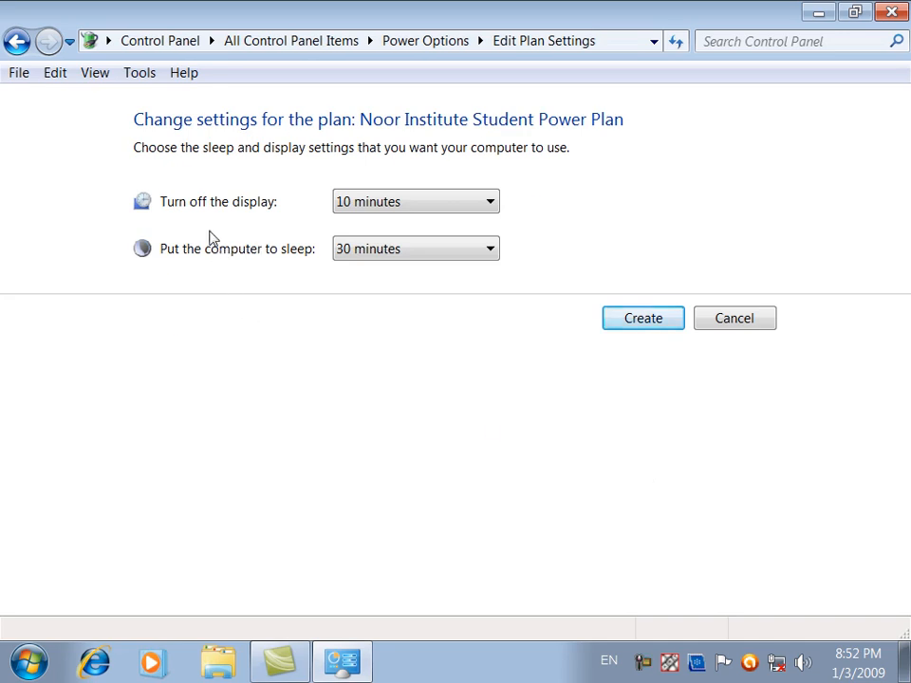
- Set the new plan to turn off the display after 2 minutes and sleep after 5 minutes, and create it
left_click(387, 203)
left_click(379, 242)
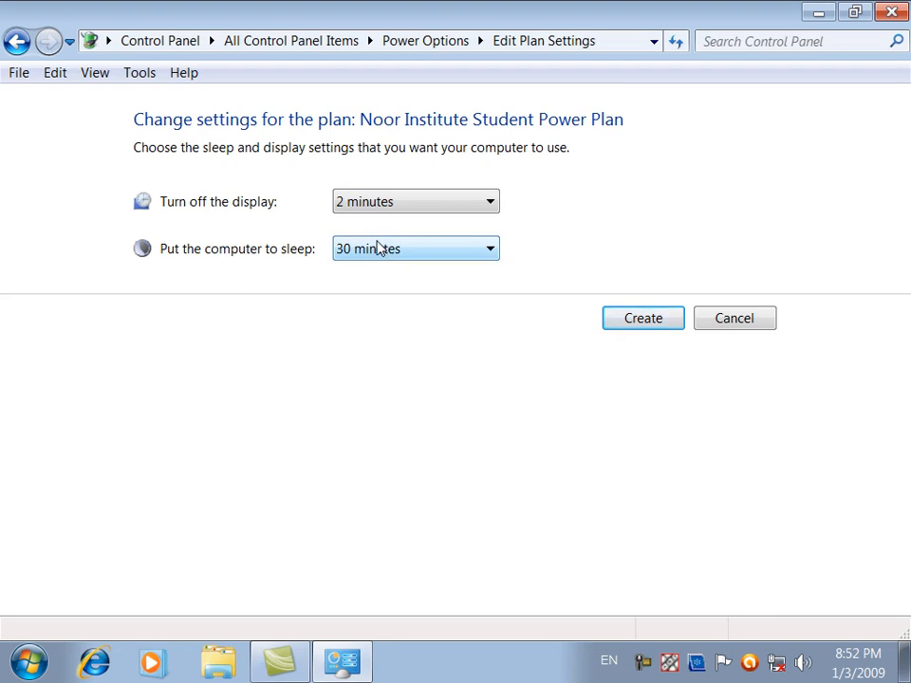
left_click(341, 257)
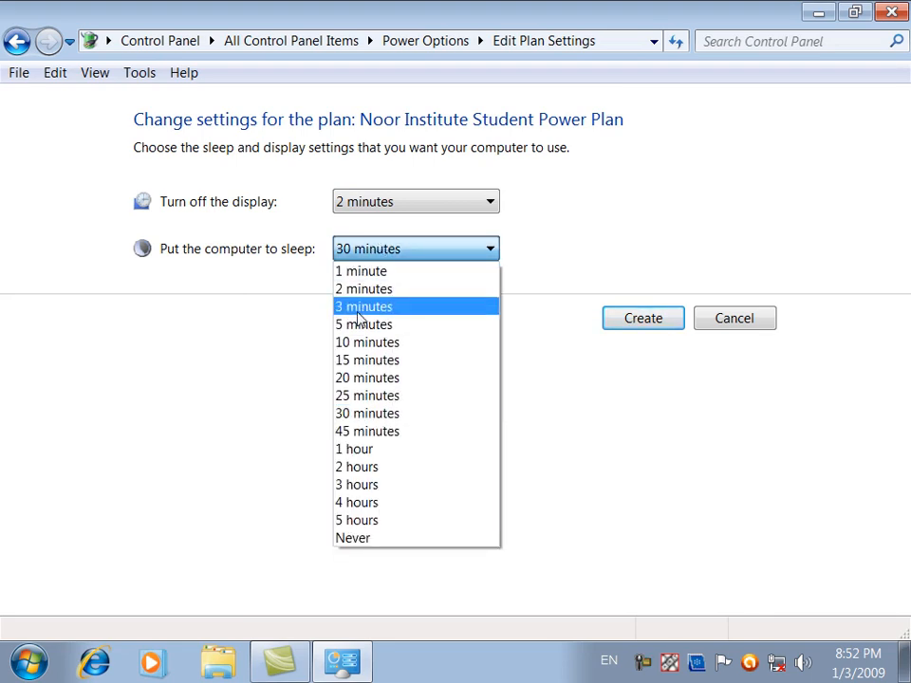
left_click(362, 324)
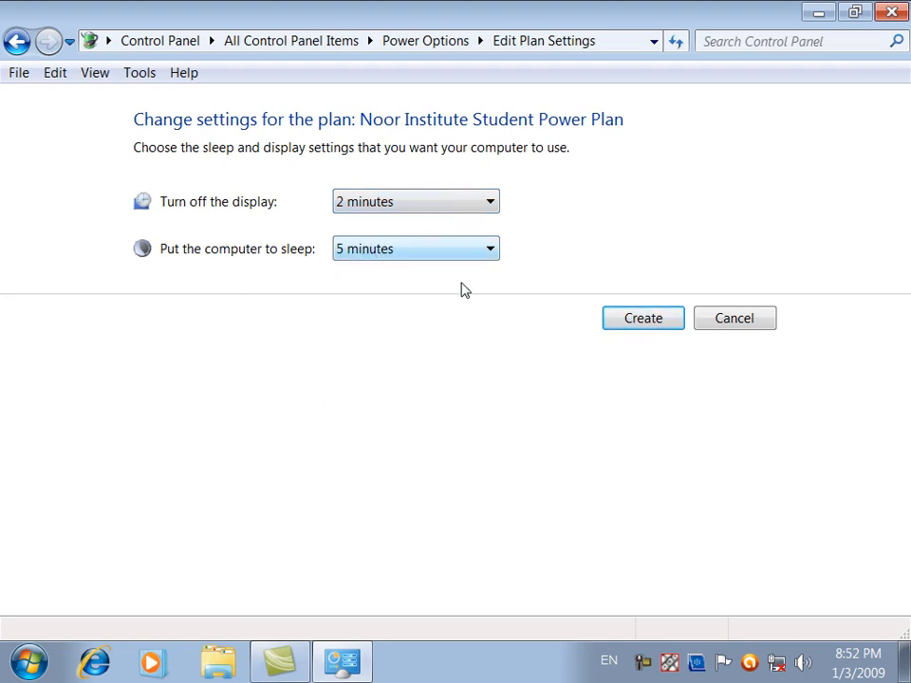
left_click(626, 331)
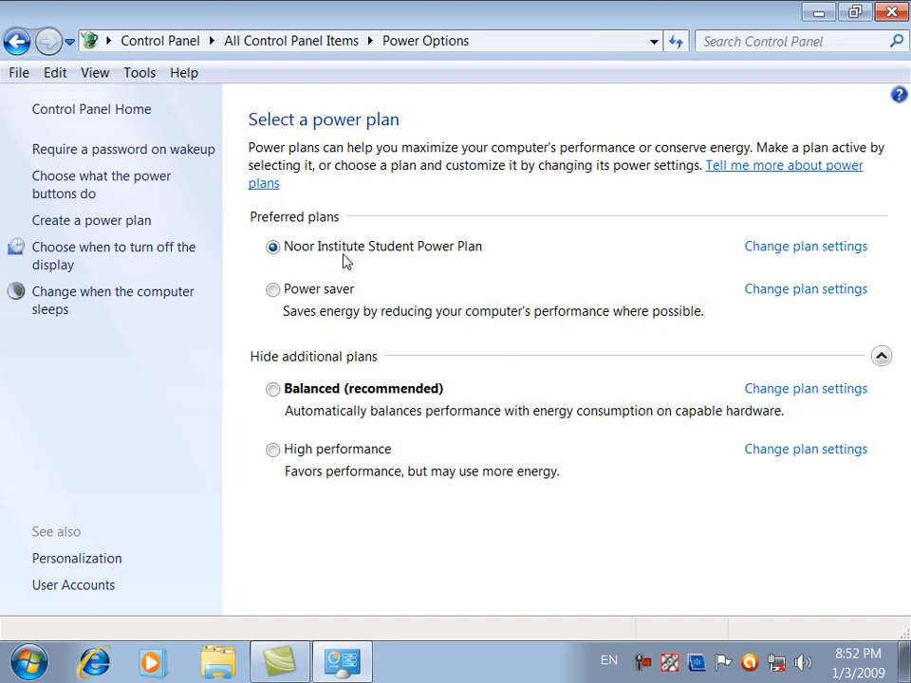
- Review the new plan's settings for when the display turns off and when the computer sleeps
left_click(750, 247)
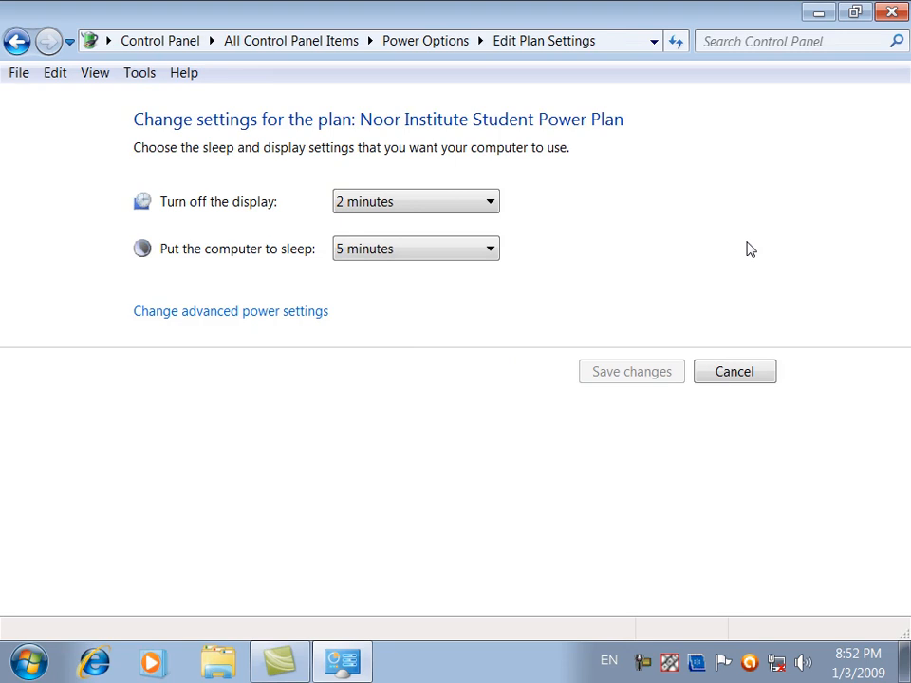
left_click(16, 41)
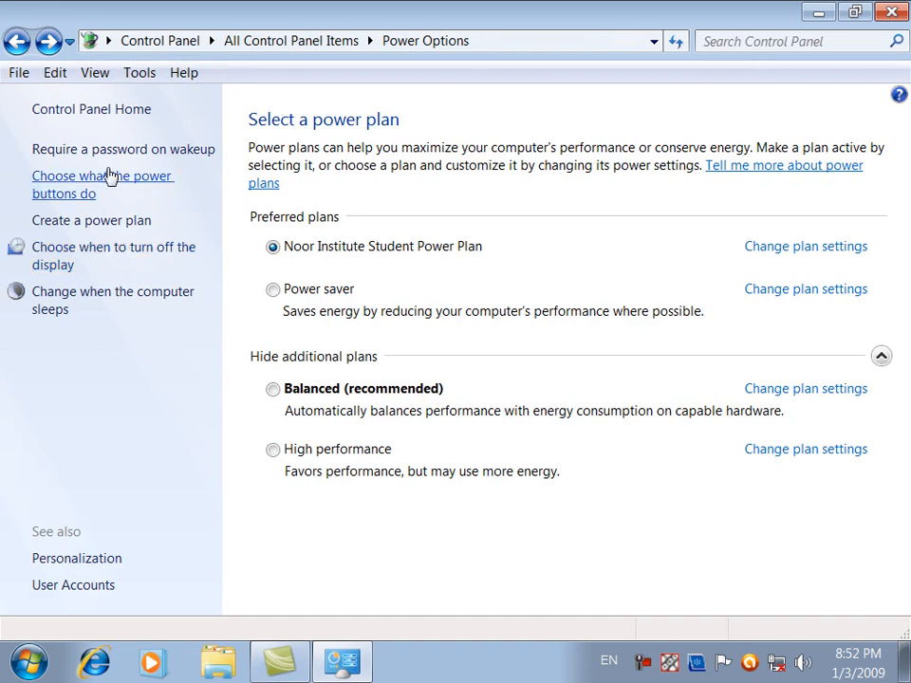
left_click(172, 256)
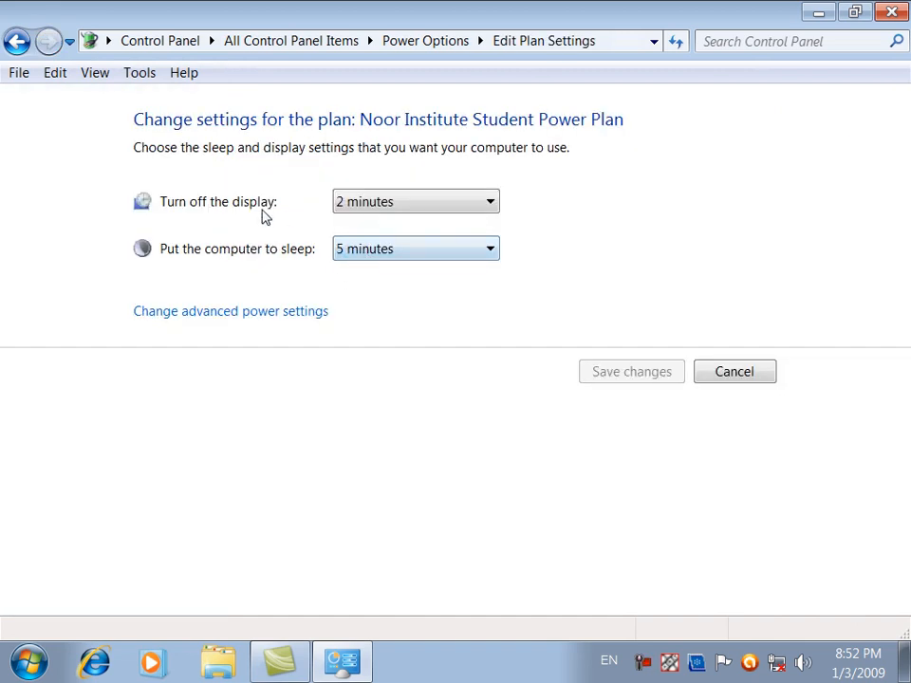
left_click(15, 42)
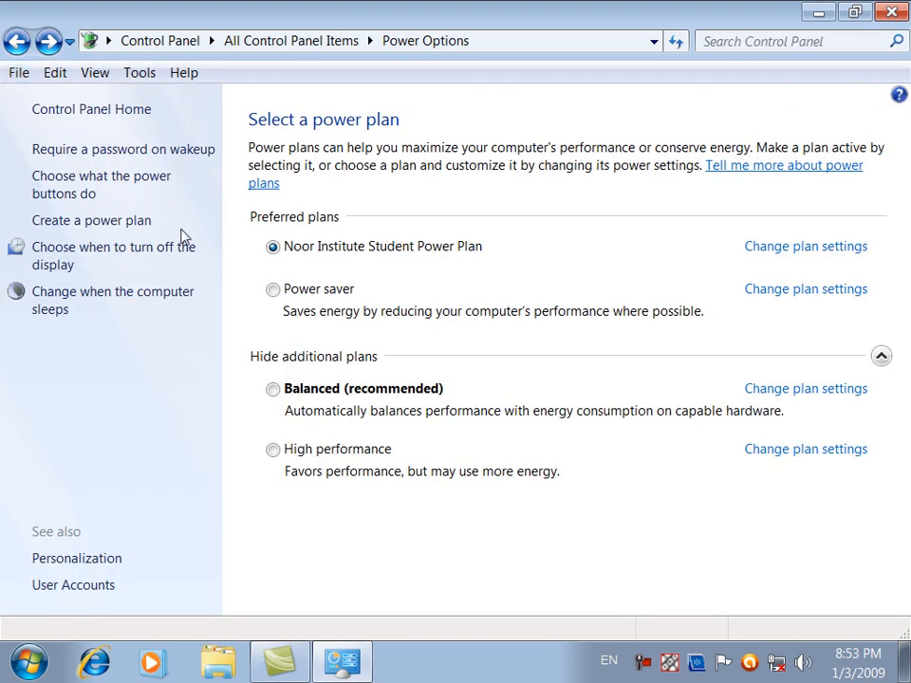
left_click(111, 310)
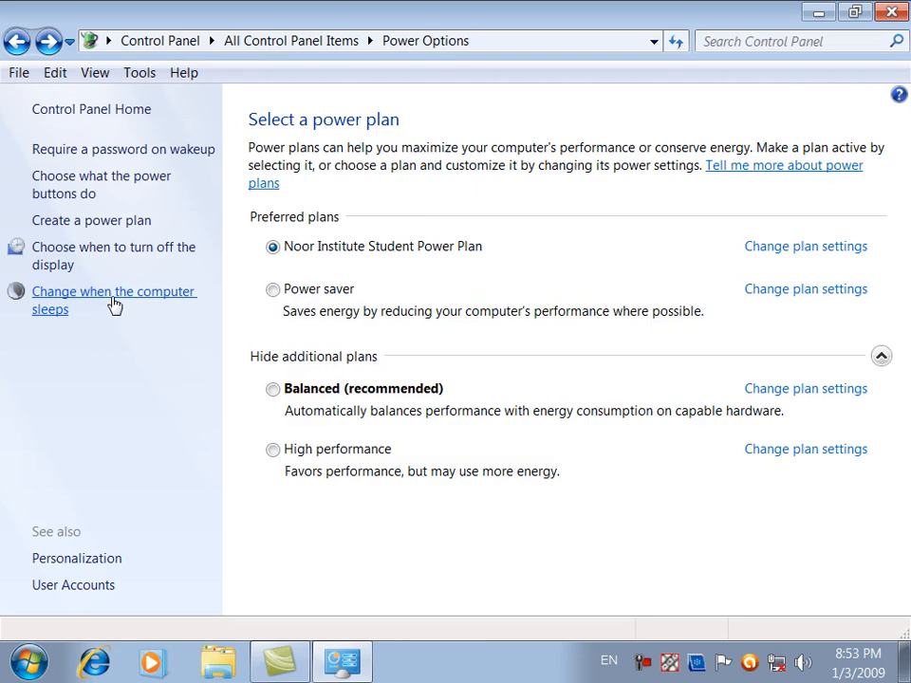
left_click(17, 43)
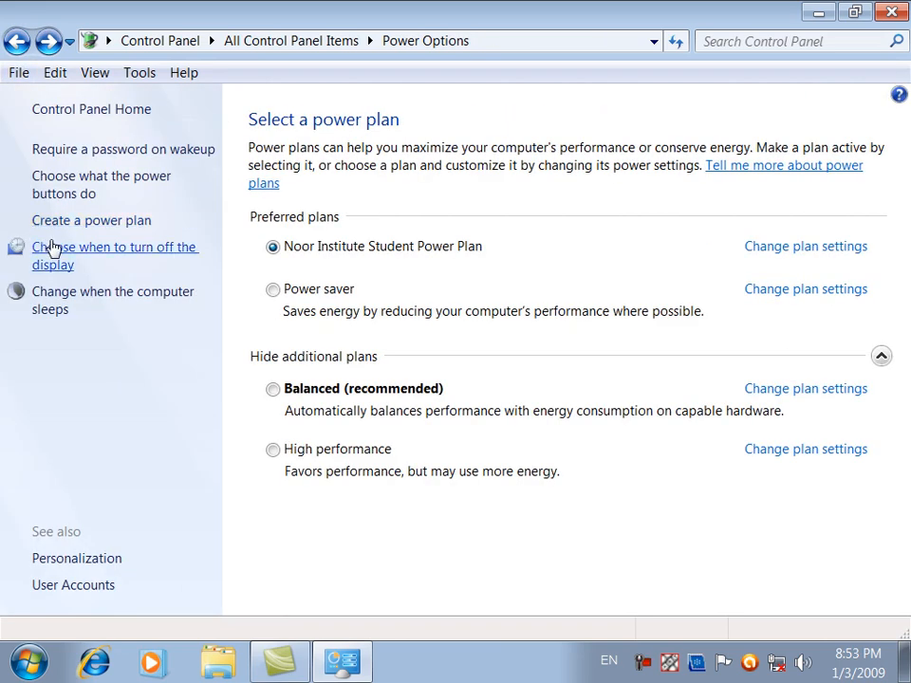
- Return to the list of all Control Panel items and open Phone and Modem
left_click(16, 43)
left_click(16, 43)
left_click(16, 43)
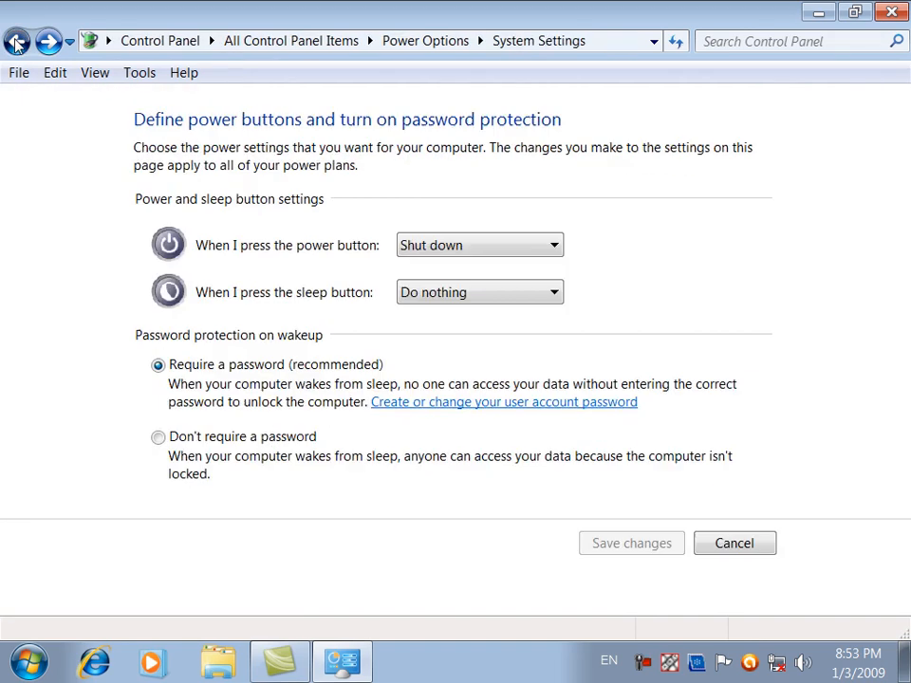
left_click(16, 42)
left_click(16, 42)
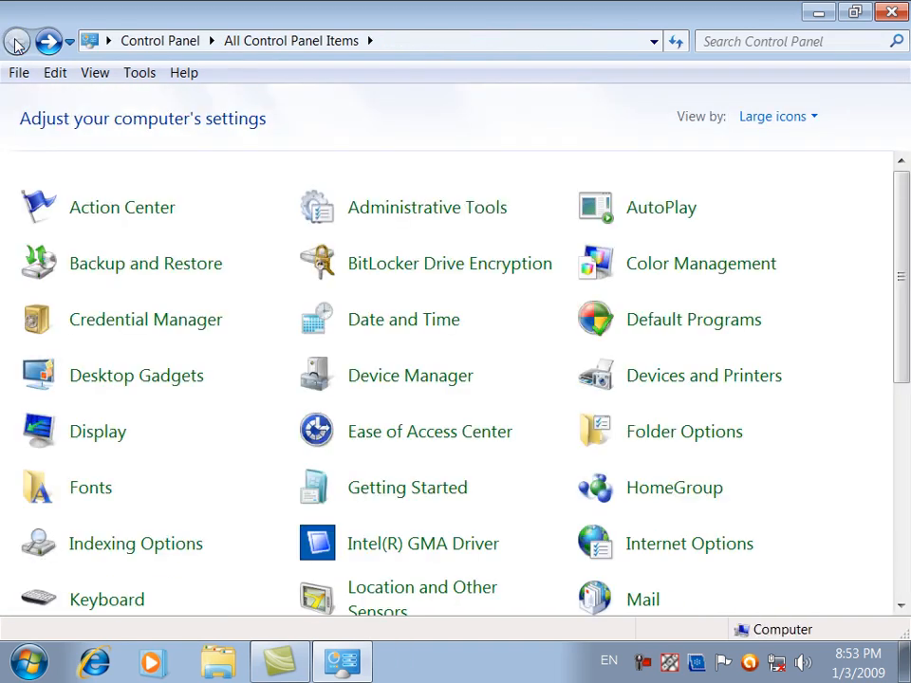
scroll(789, 427, "down", 5)
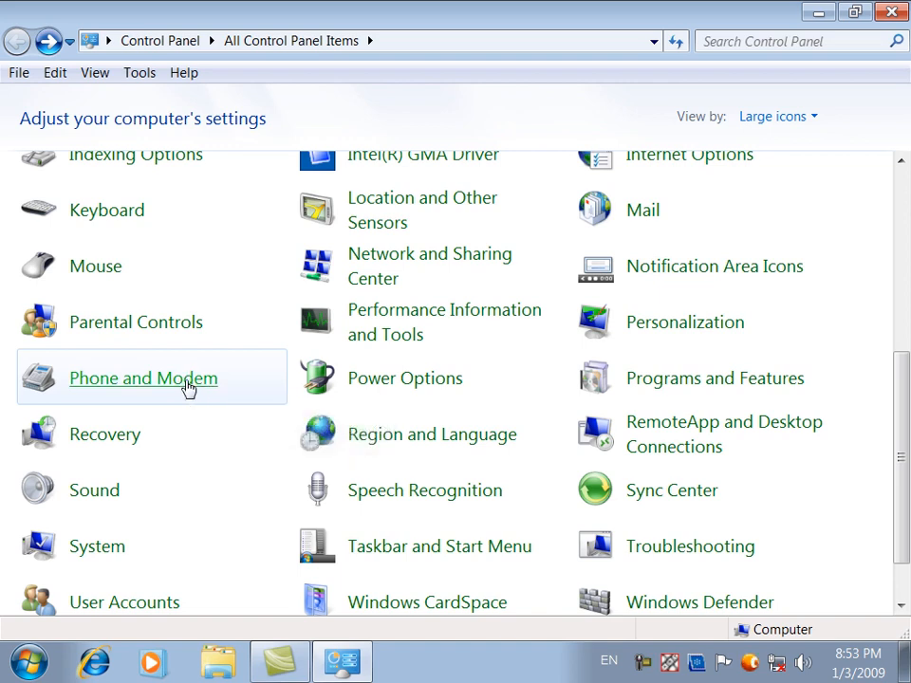
left_click(189, 384)
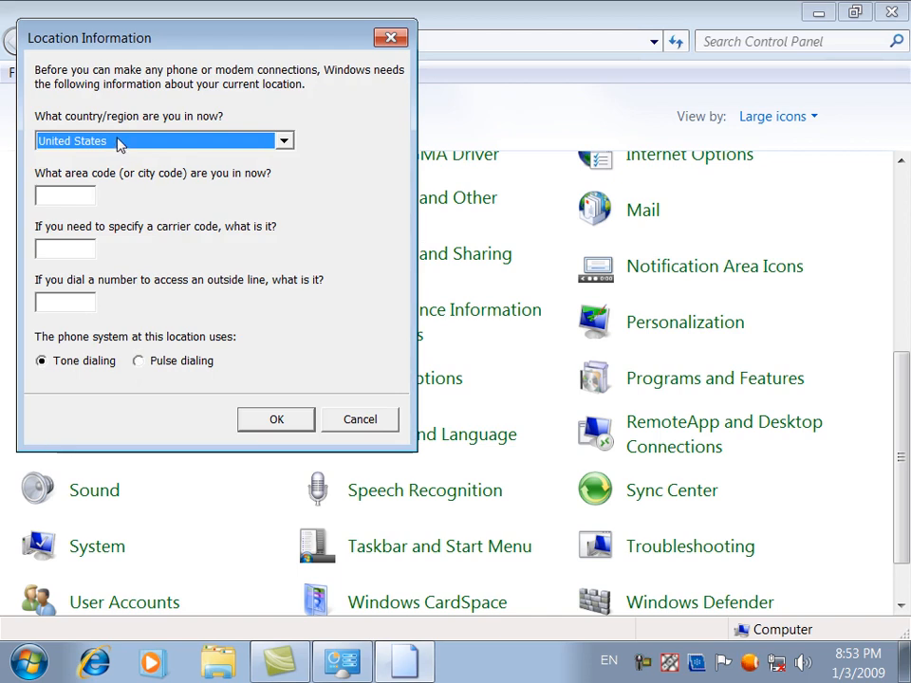
- Set the dialing location's country to Afghanistan and its area code to 25000, and confirm
left_click(119, 142)
key("Home")
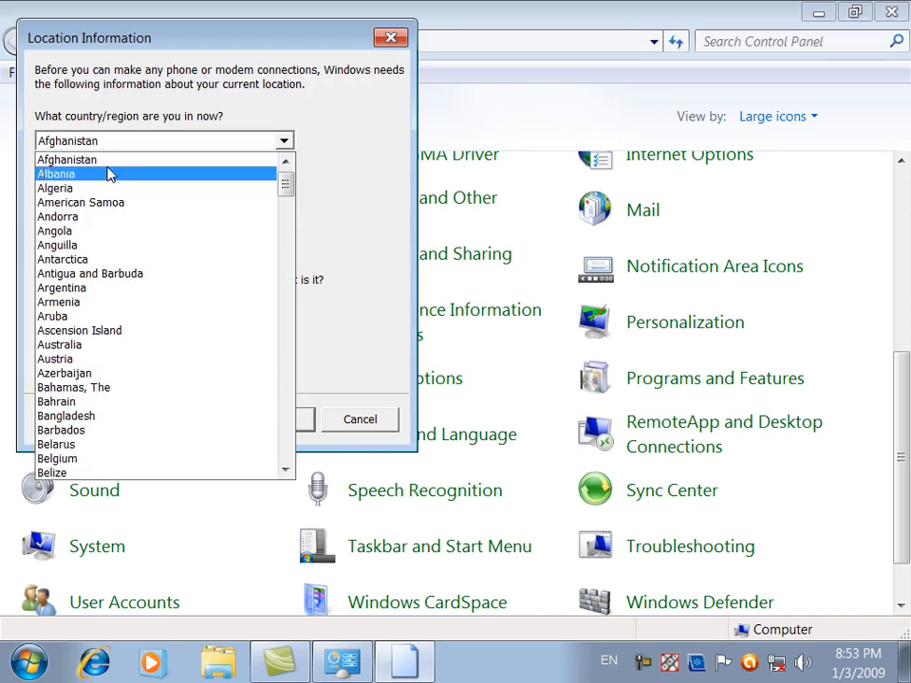
left_click(108, 158)
left_click(87, 199)
type("25000")
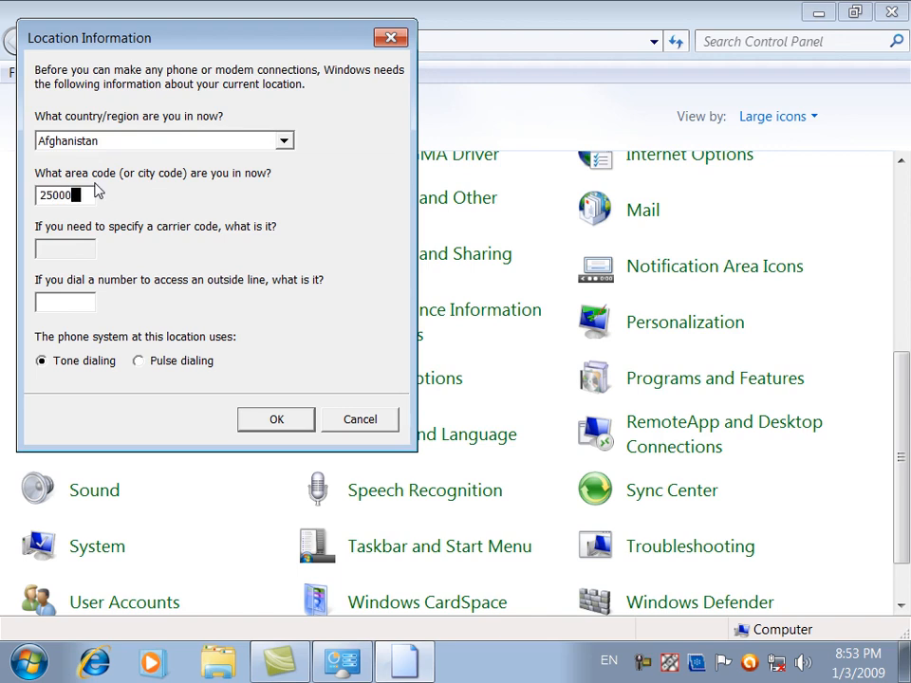
left_click(267, 419)
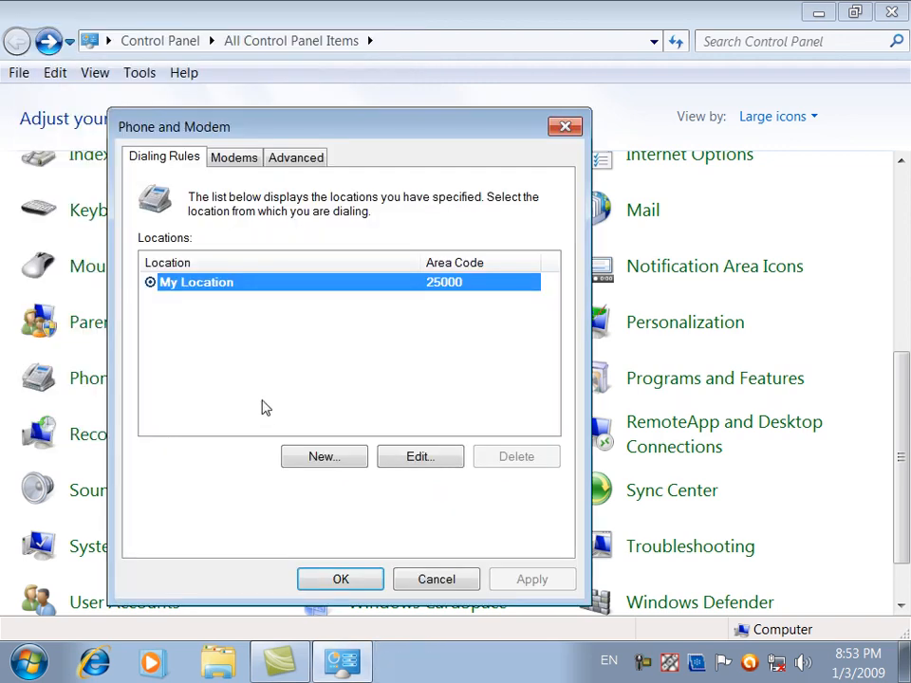
- Start adding a modem without automatic detection and select the standard model Communications cable between two computers
left_click(239, 159)
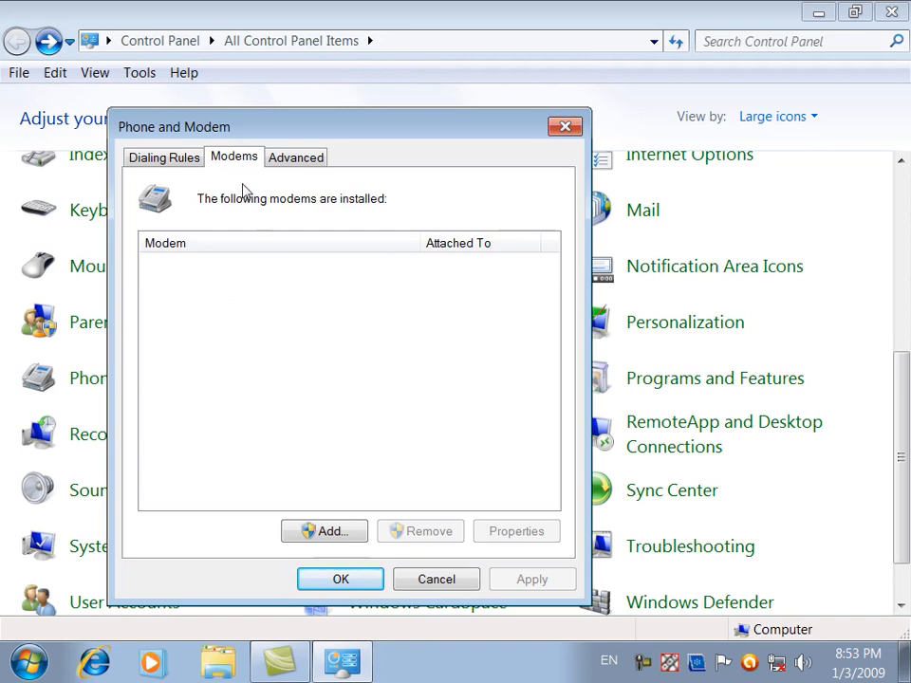
left_click(349, 528)
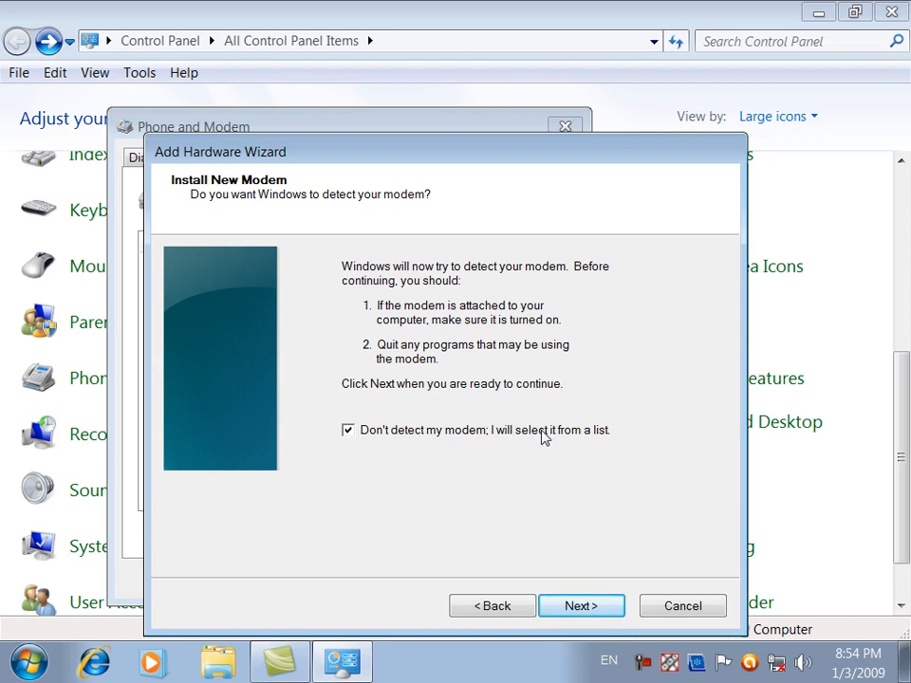
left_click(592, 615)
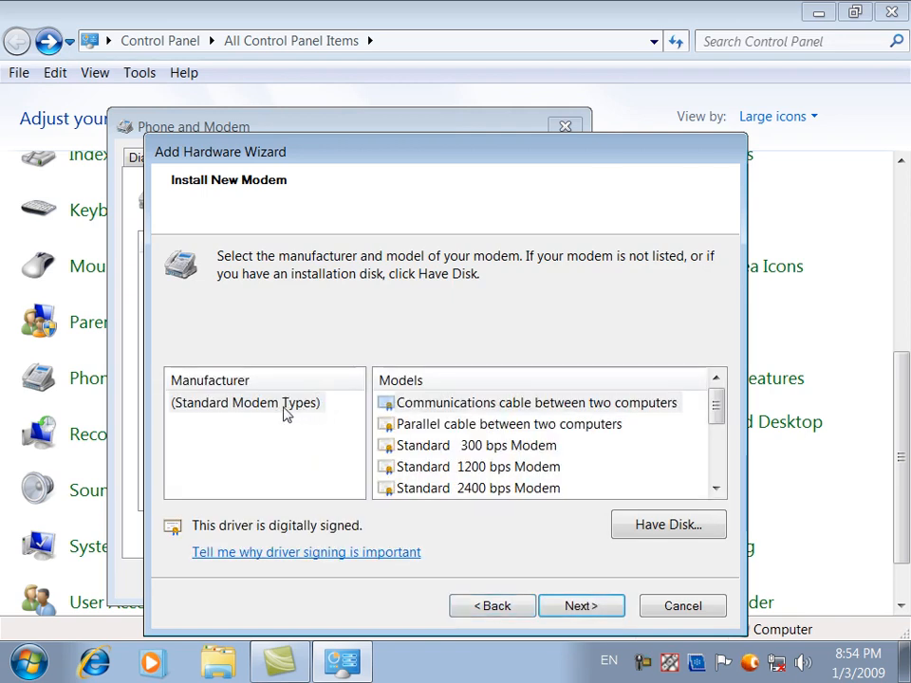
left_click(286, 412)
left_click(406, 407)
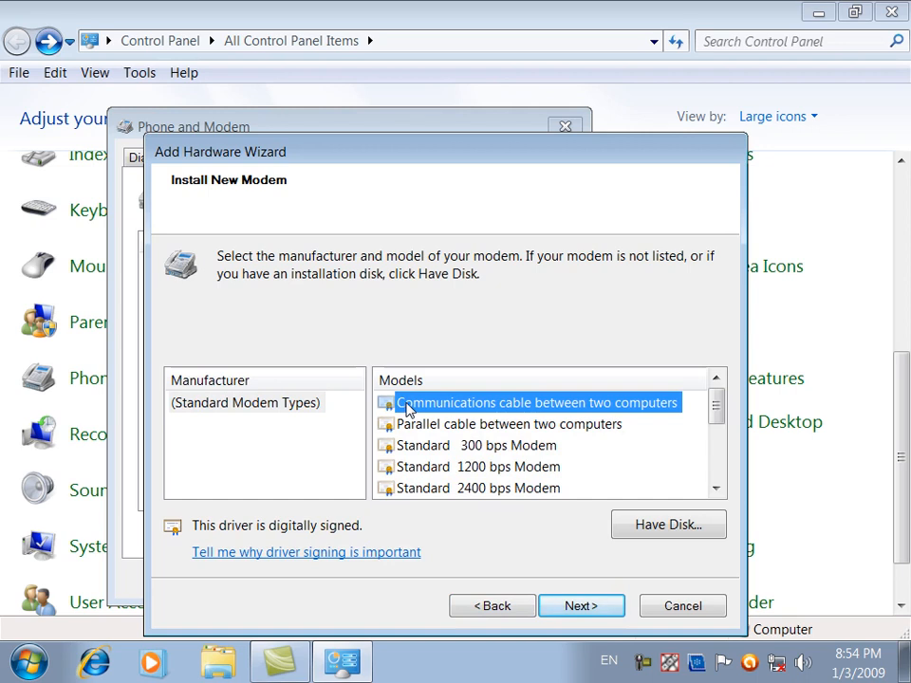
left_click(581, 616)
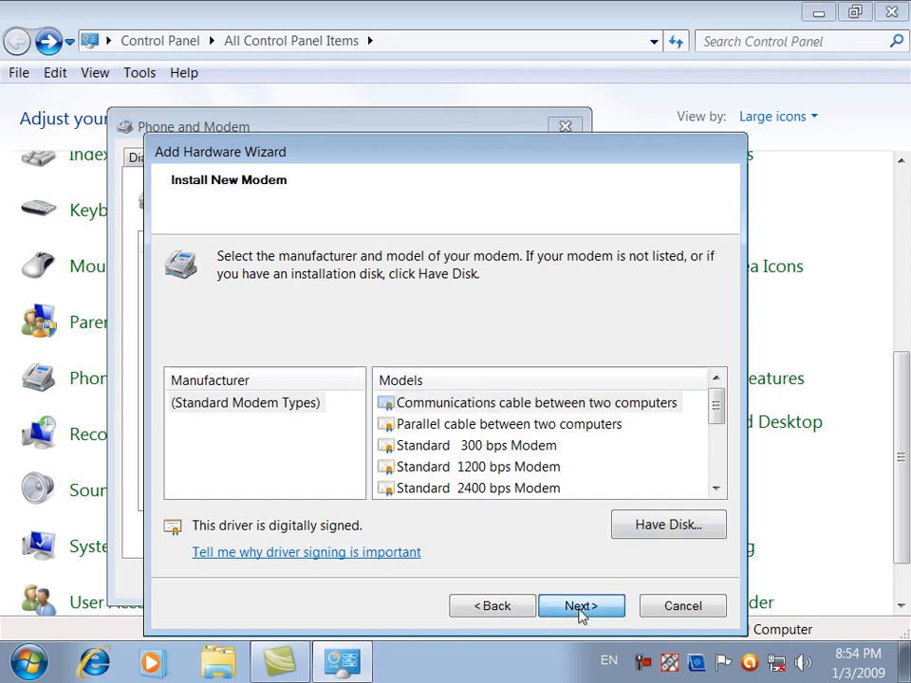
left_click(665, 528)
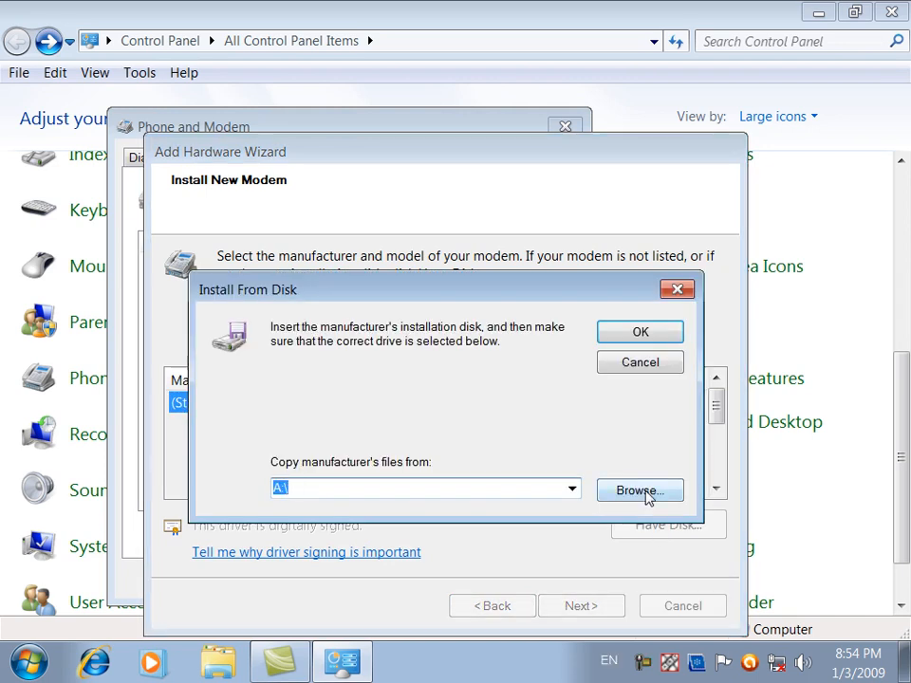
left_click(645, 494)
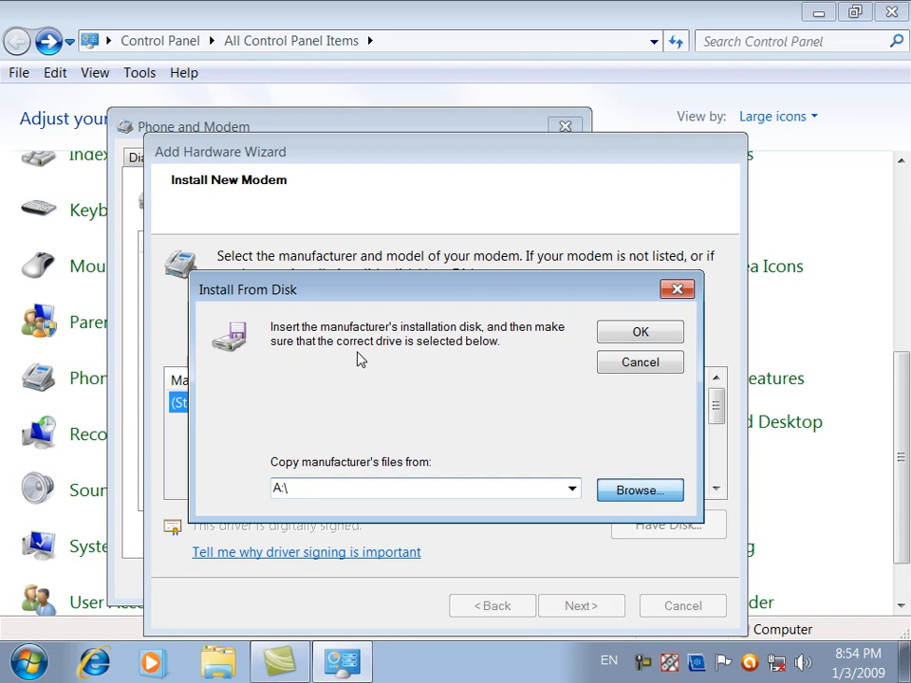
left_click(643, 489)
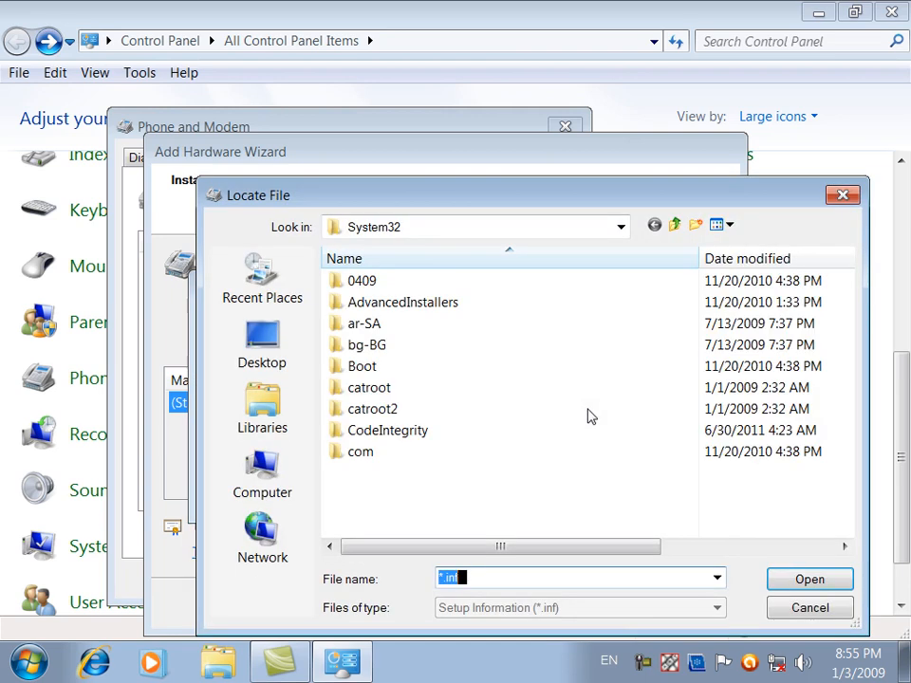
left_click(773, 608)
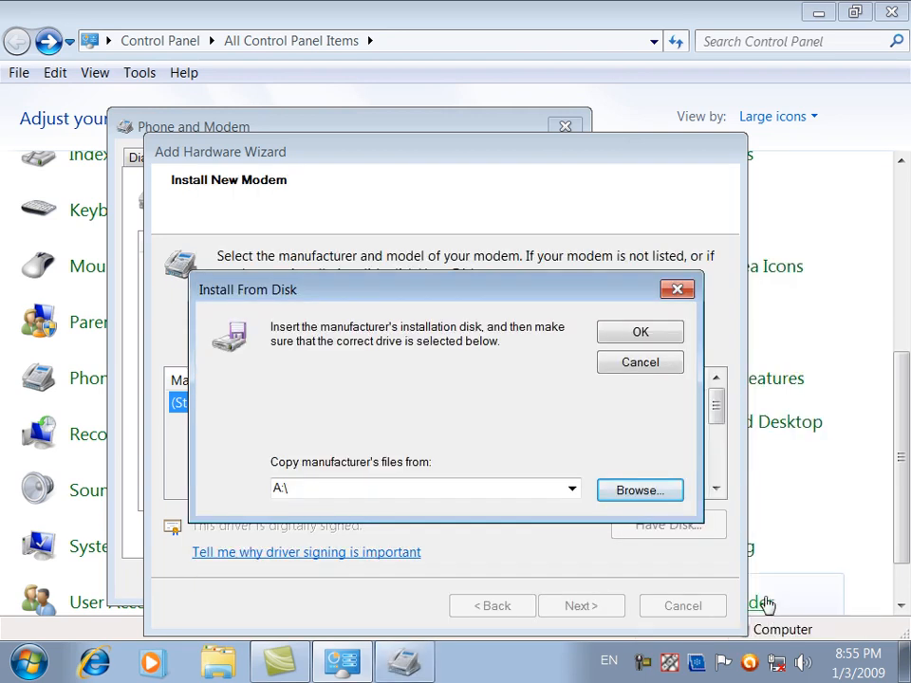
left_click(641, 363)
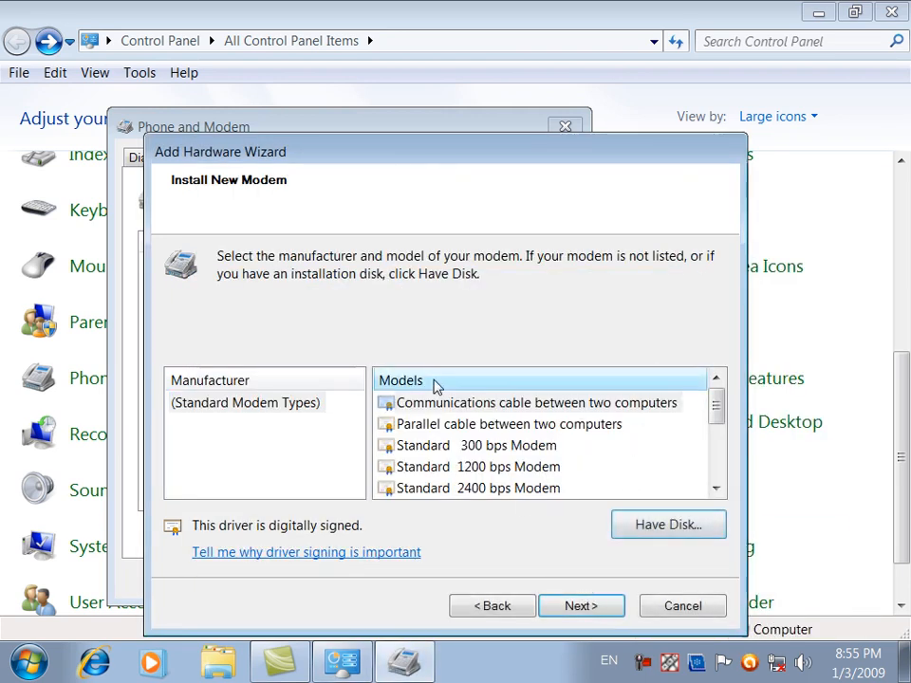
- Install the modem model Communications cable between two computers on all ports
left_click(438, 403)
left_click(580, 607)
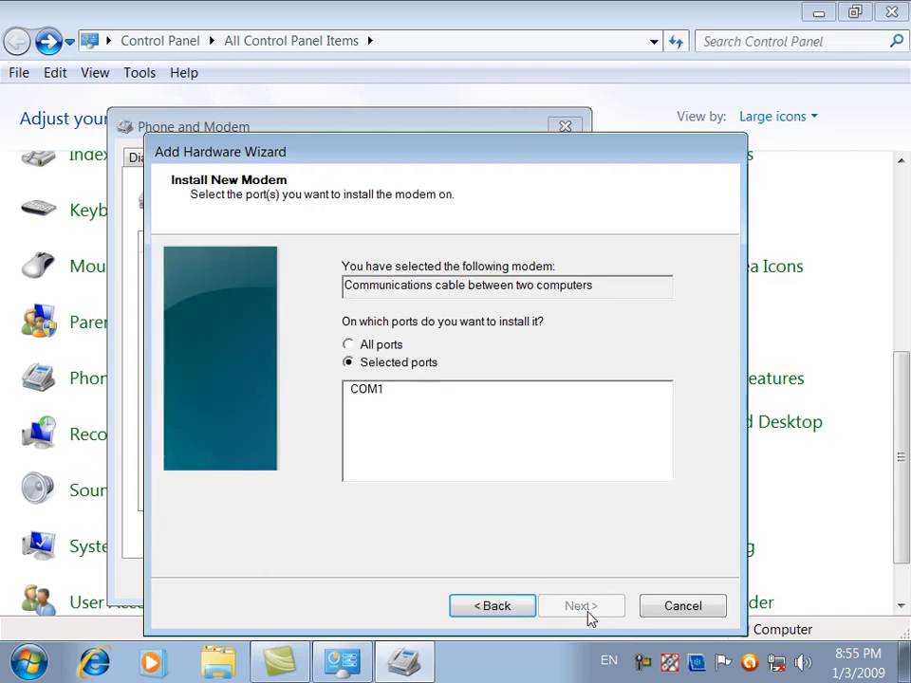
left_click(385, 345)
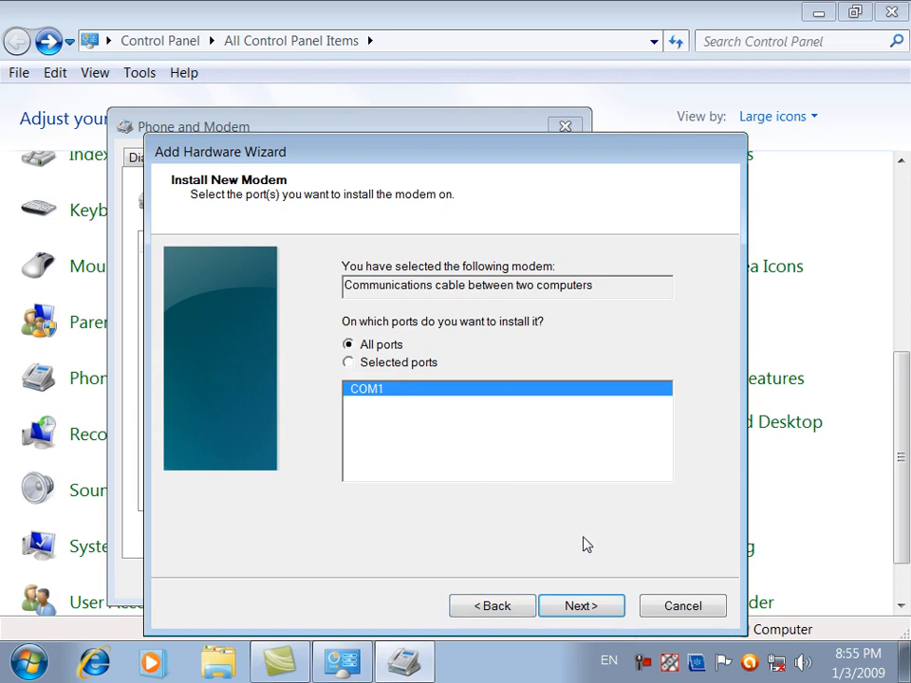
left_click(580, 607)
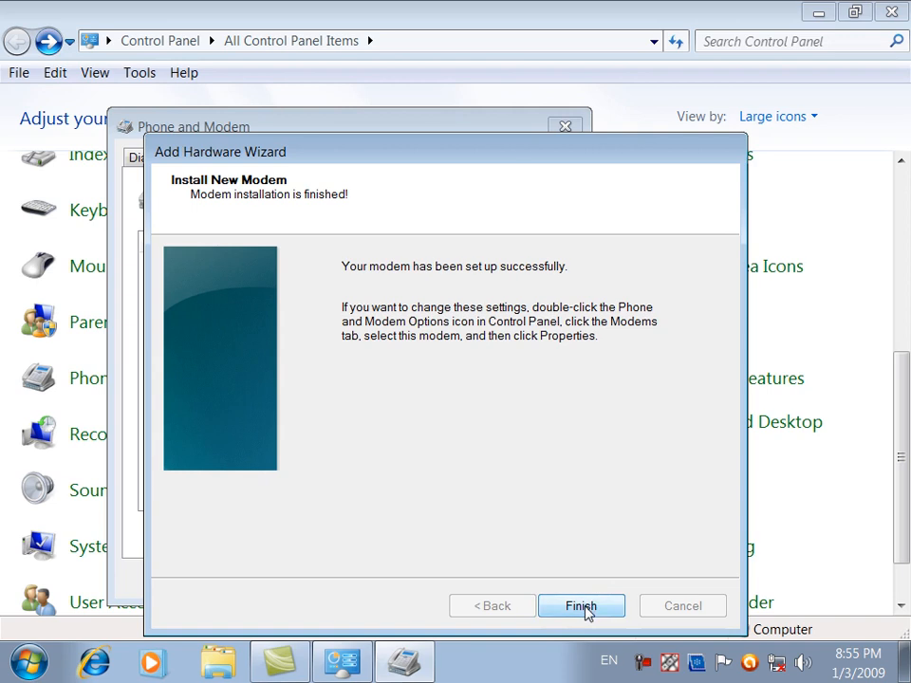
- Finish the modem installation wizard and confirm the Phone and Modem settings
left_click(583, 605)
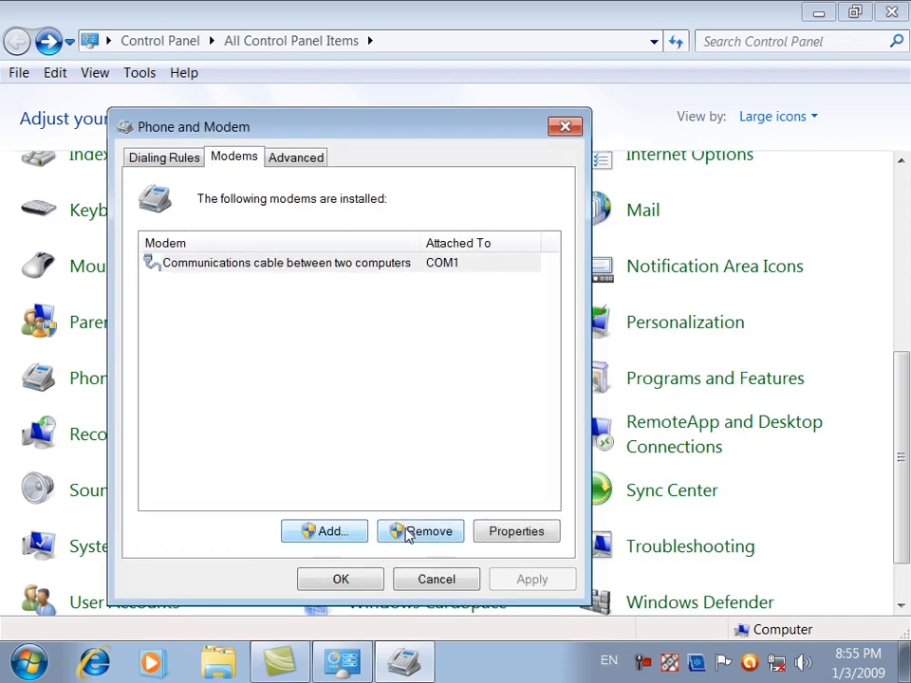
left_click(370, 581)
- Open System Restore from Recovery and proceed with choosing a different restore point
left_click_drag(904, 399, 906, 429)
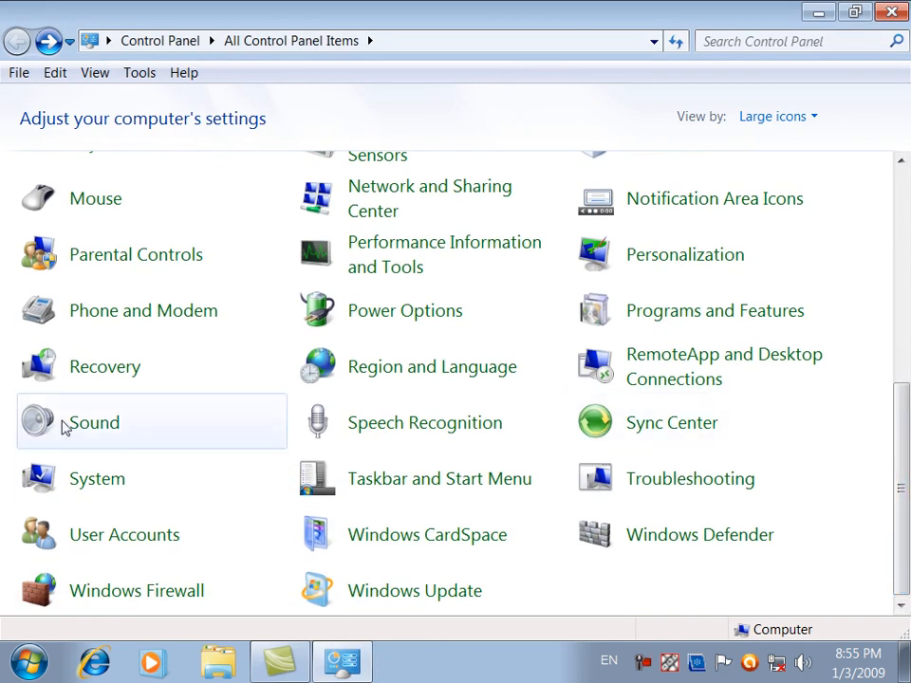
left_click(80, 371)
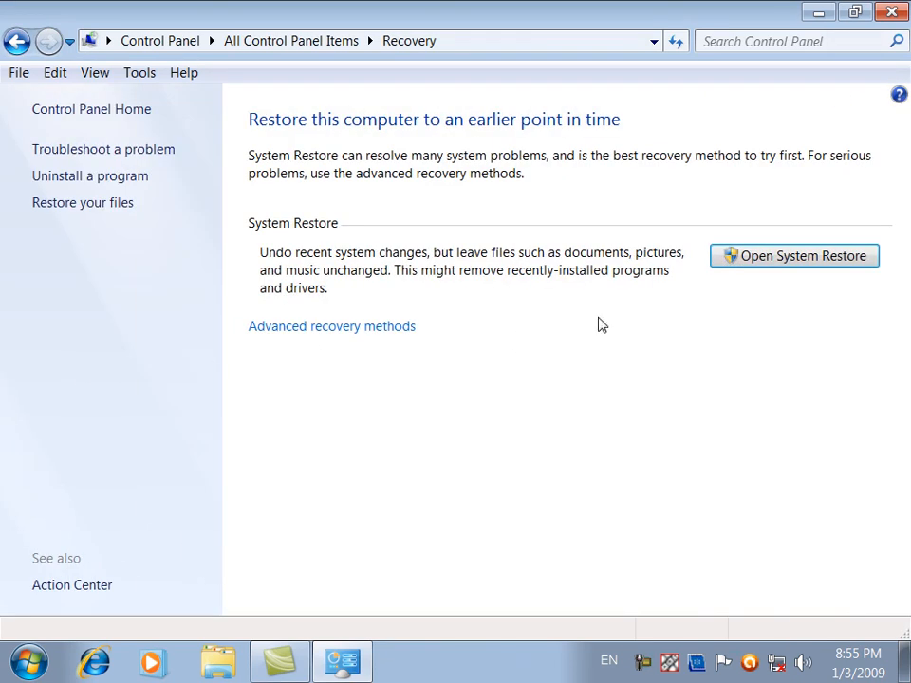
left_click(811, 258)
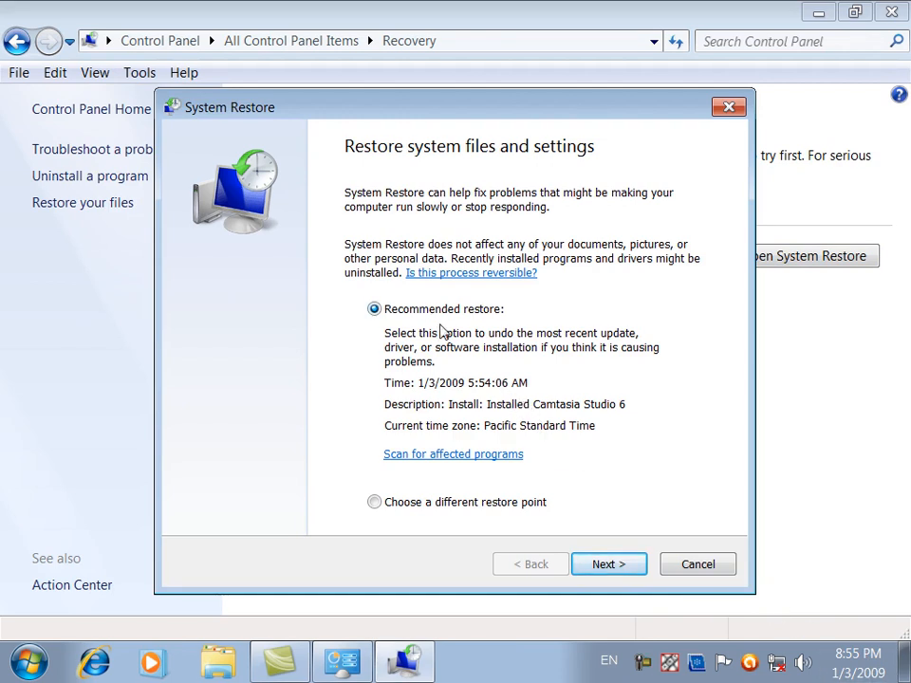
left_click(400, 508)
left_click(598, 568)
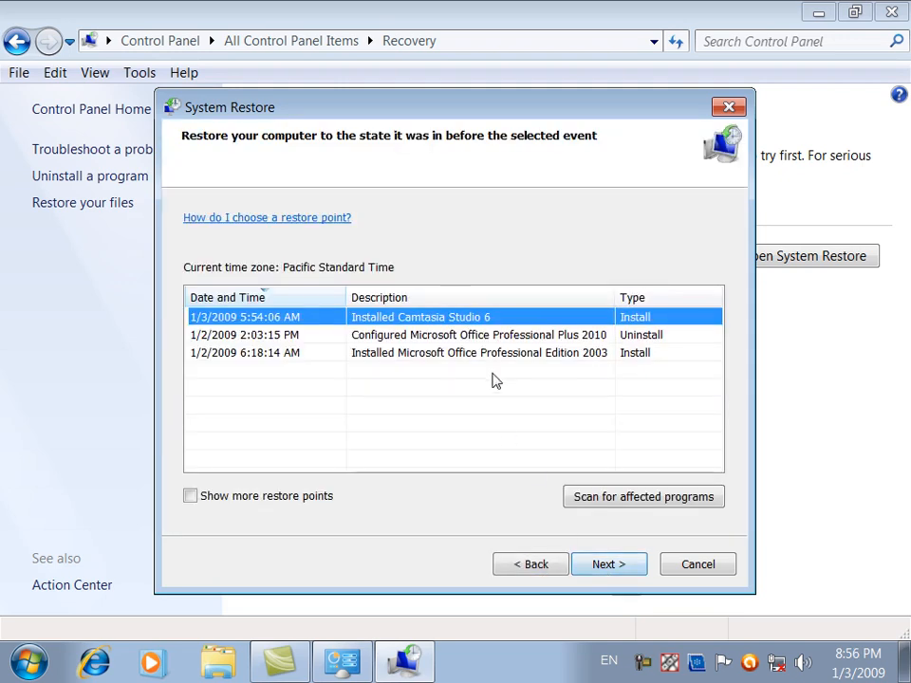
- Review the available restore points, sorting them by description and selecting Installed Microsoft Office Professional Edition 2003, and cancel System Restore
left_click(474, 351)
left_click(413, 332)
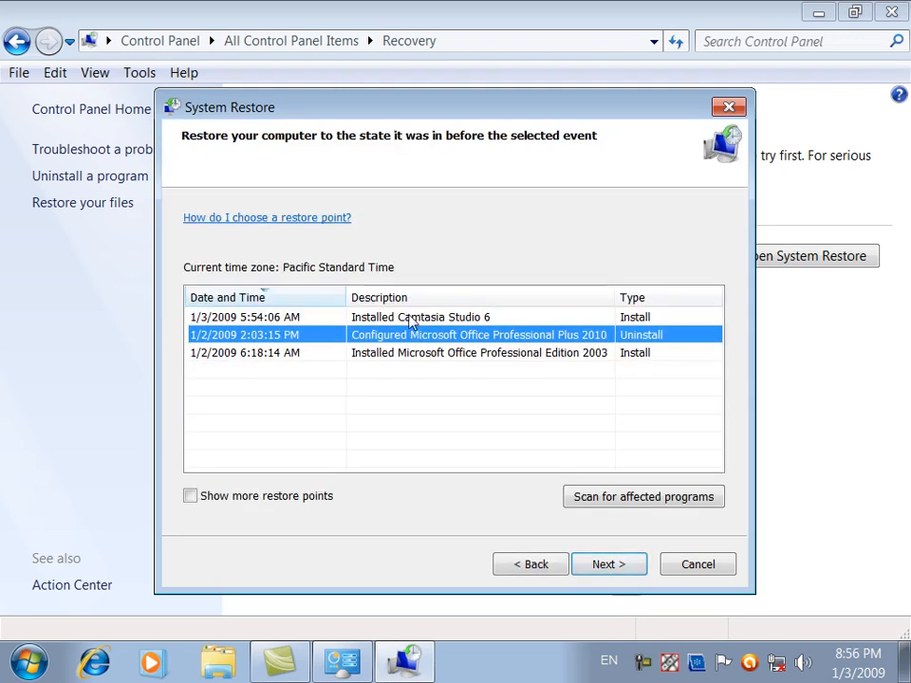
left_click(408, 297)
left_click(225, 341)
left_click(242, 355)
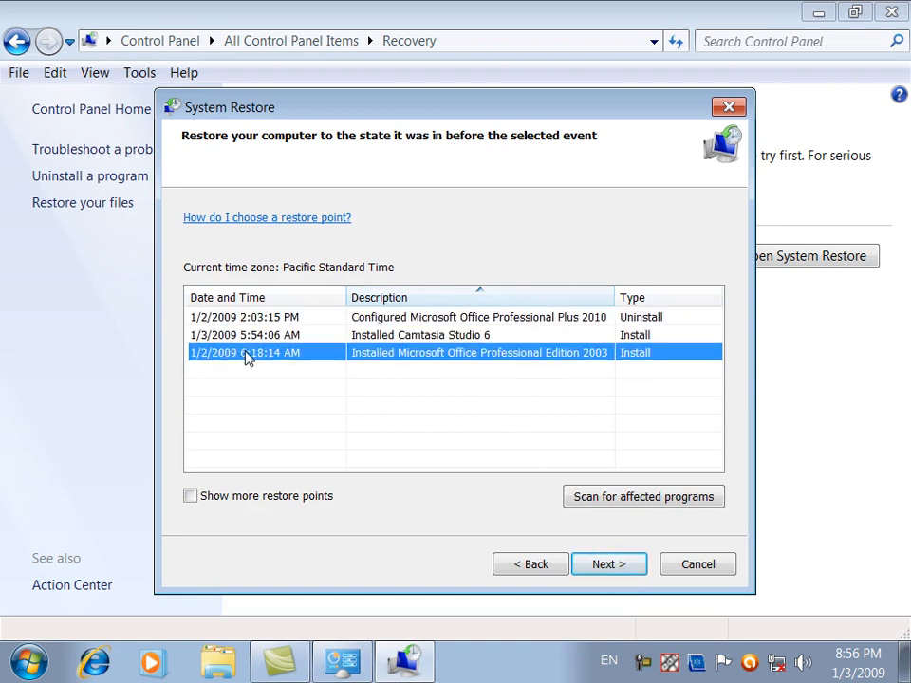
left_click(258, 338)
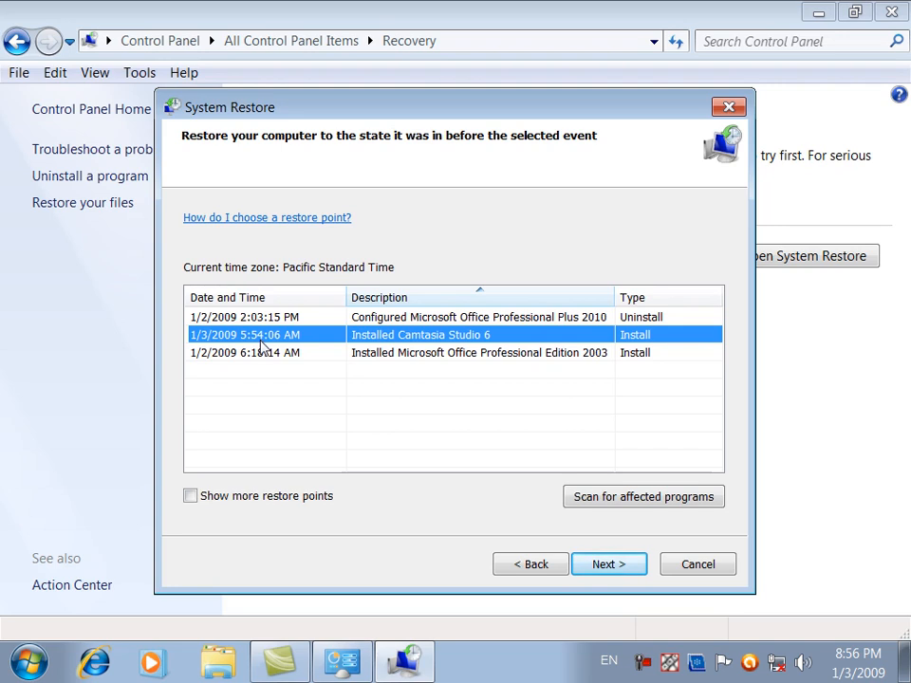
left_click(260, 351)
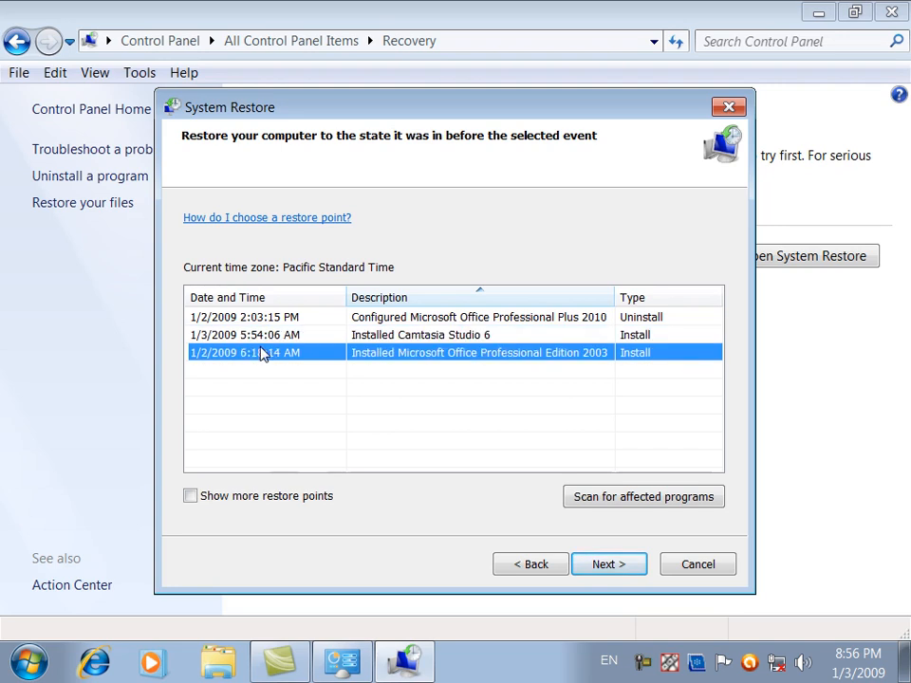
left_click(689, 565)
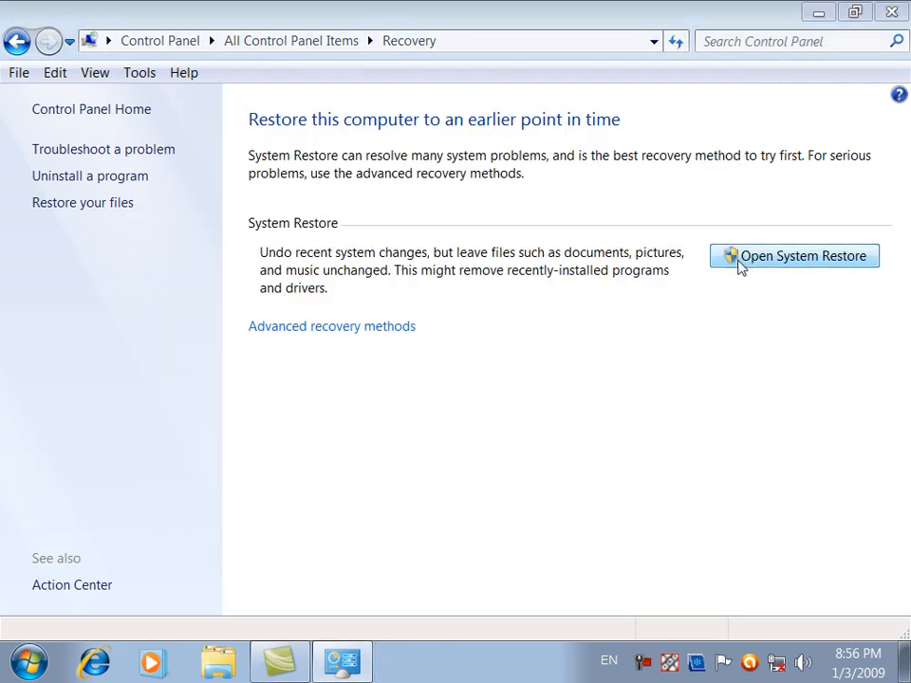
- Reopen System Restore with the recommended restore, review its confirmation page with Local Disk (C:) selected, and cancel without restoring
left_click(746, 258)
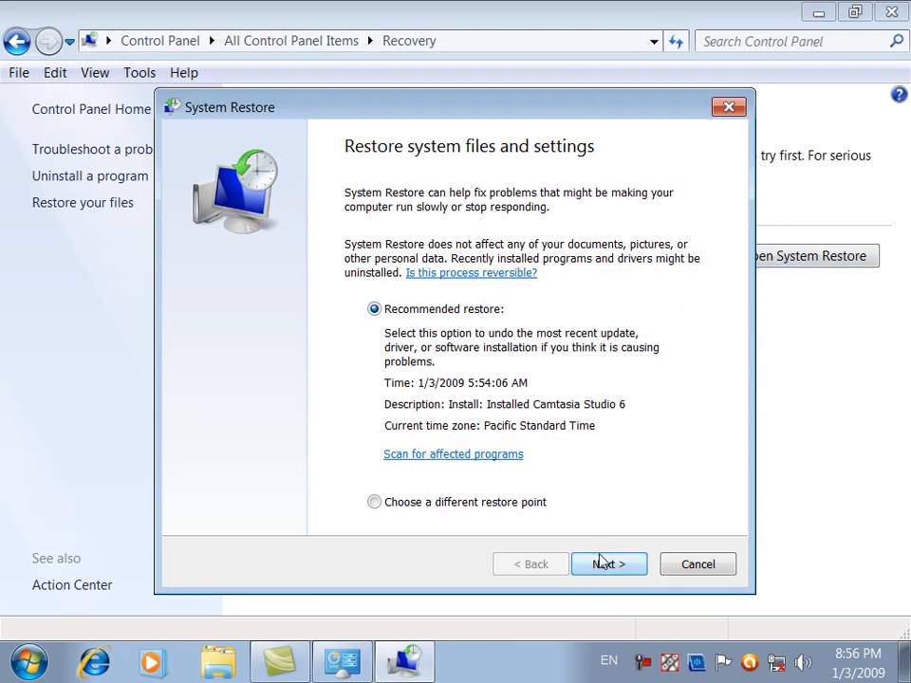
left_click(602, 563)
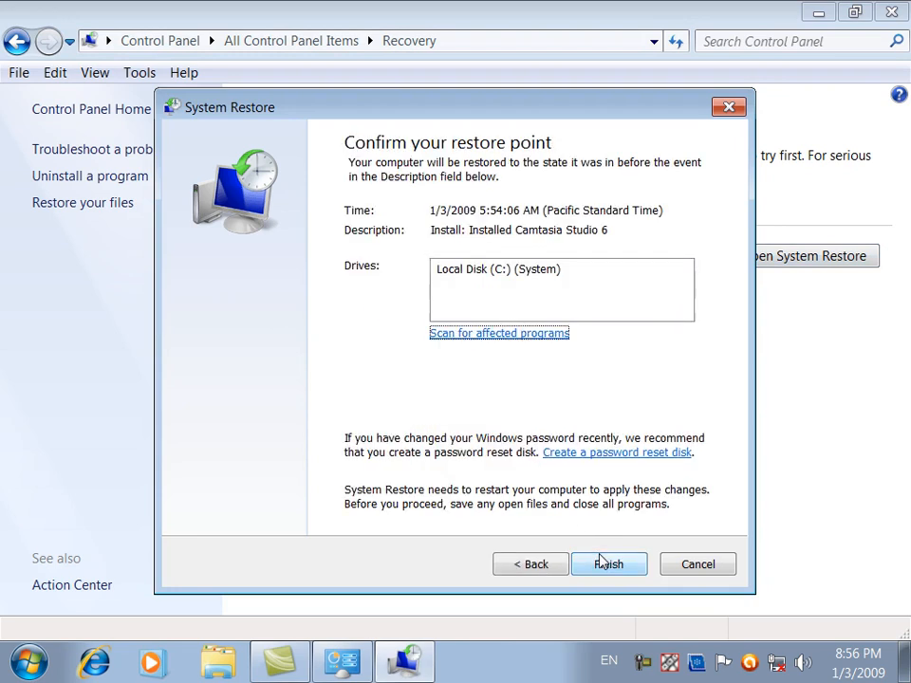
left_click(505, 275)
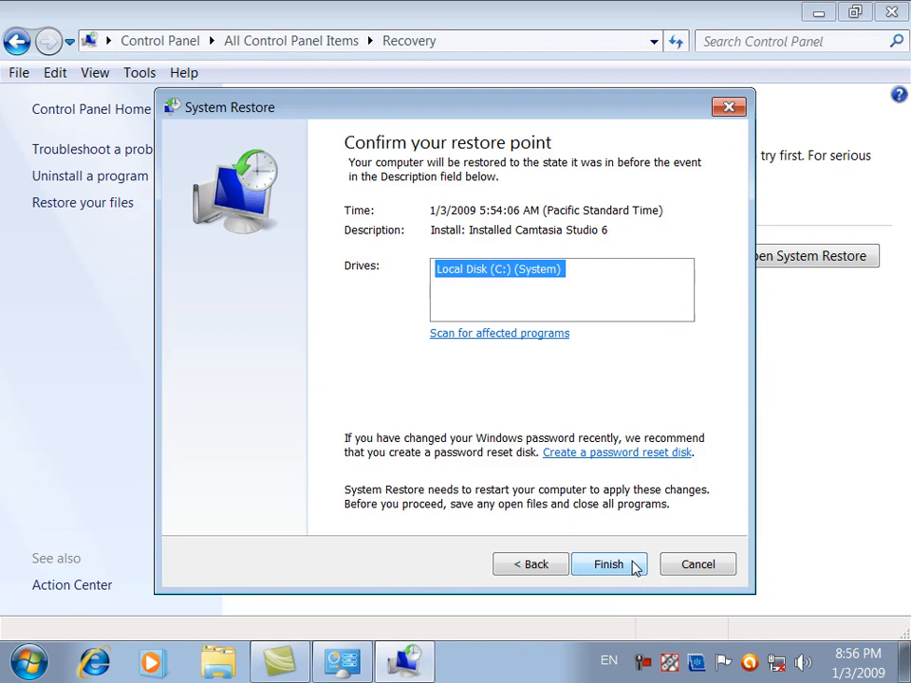
left_click(679, 567)
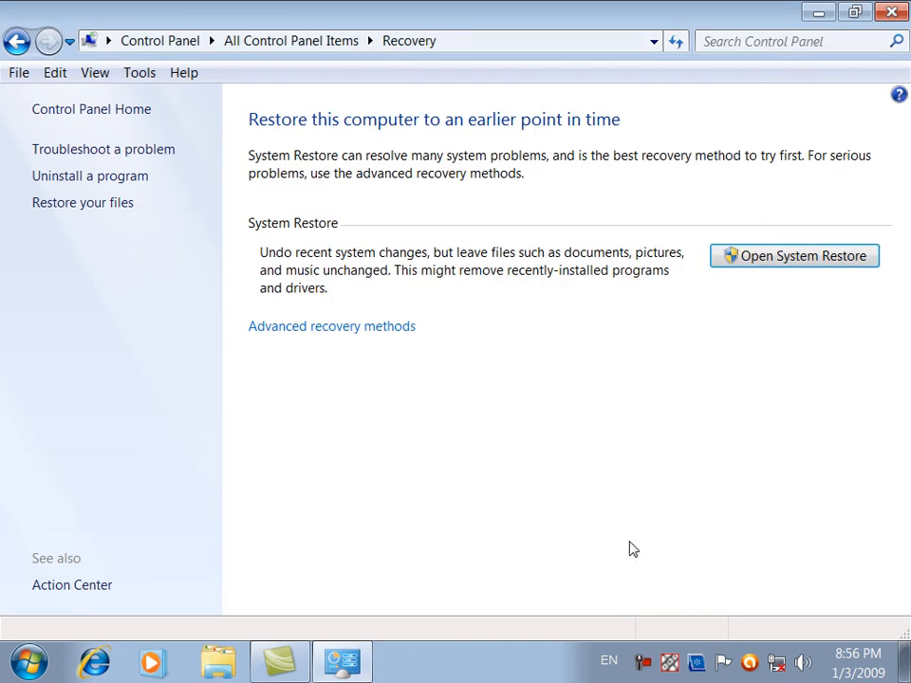
- Return to the list of all Control Panel items and locate Region and Language
left_click(16, 40)
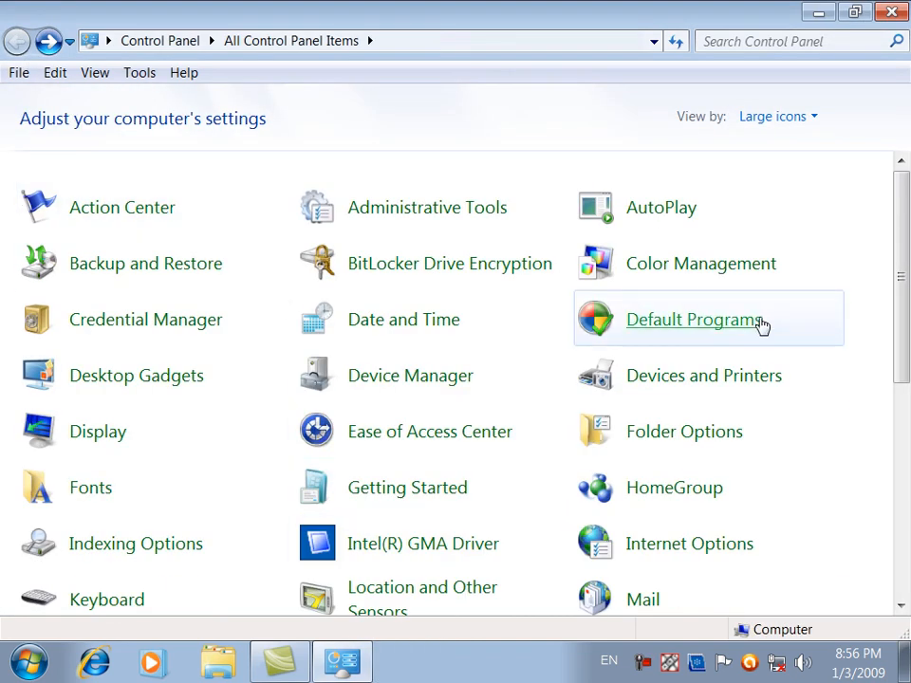
left_click_drag(902, 270, 889, 415)
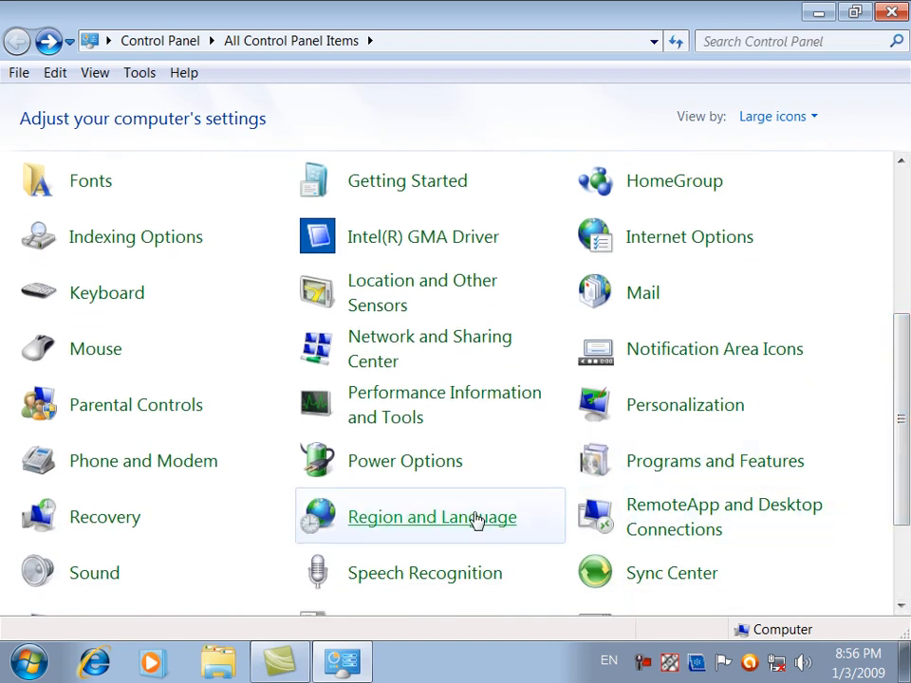